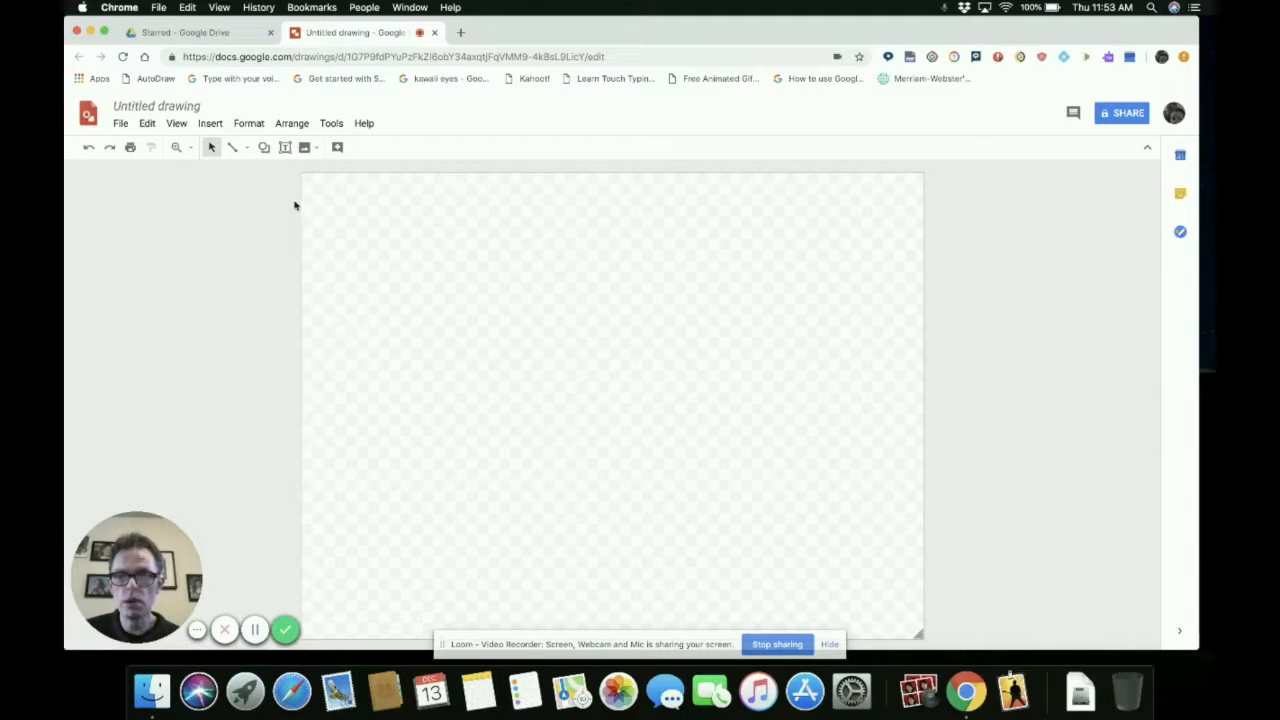
Step: Draw an oval that covers nearly the entire canvas
{"action": "left_click", "coordinate": [264, 148]}
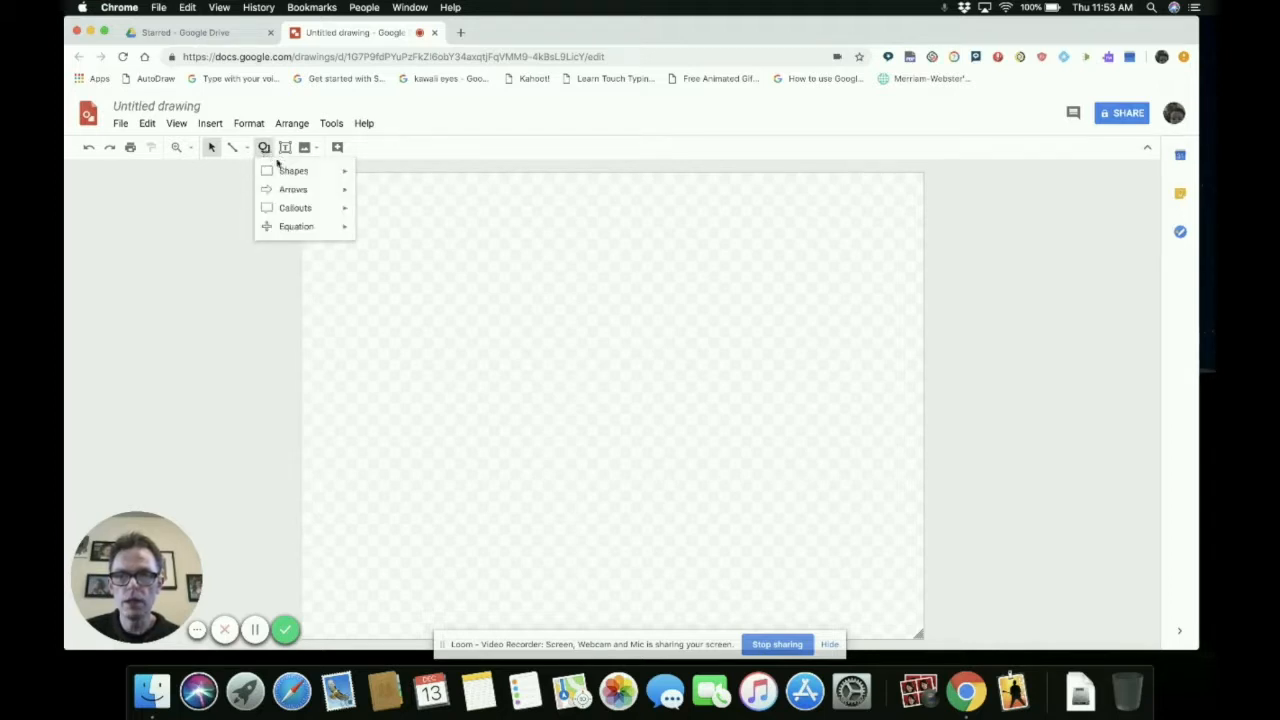
{"action": "mouse_move", "coordinate": [287, 177]}
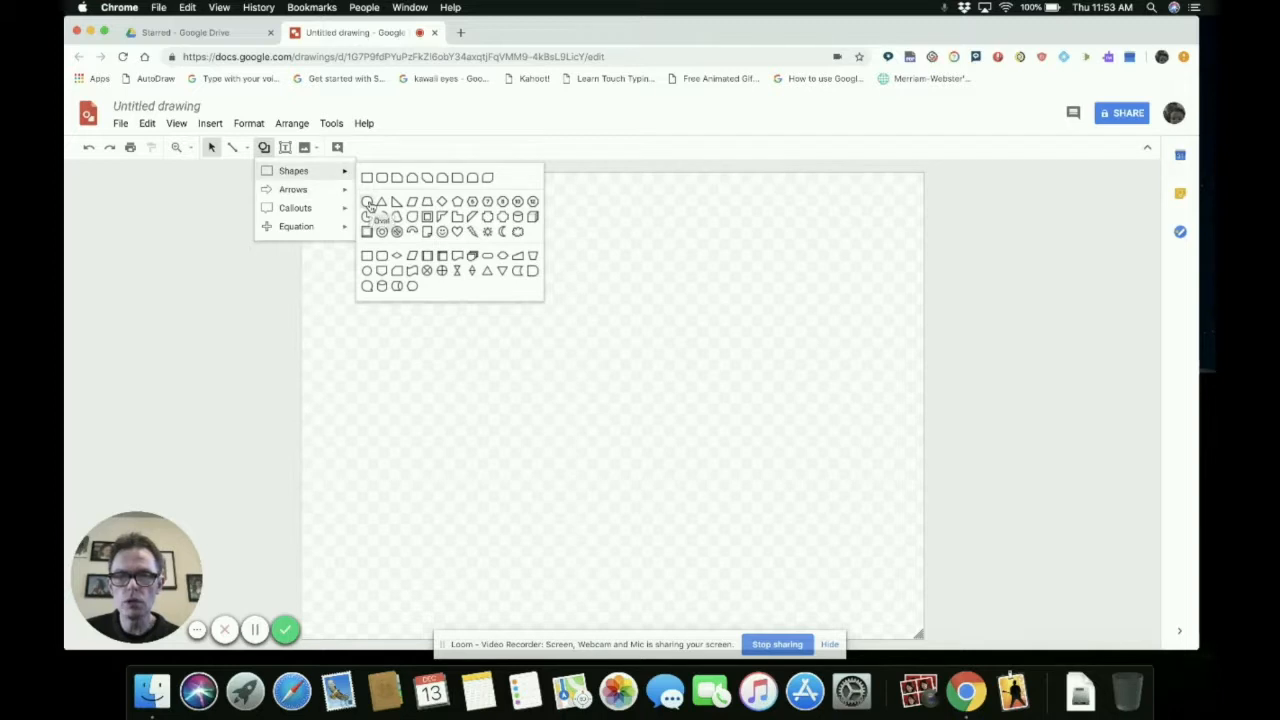
{"action": "left_click", "coordinate": [367, 202]}
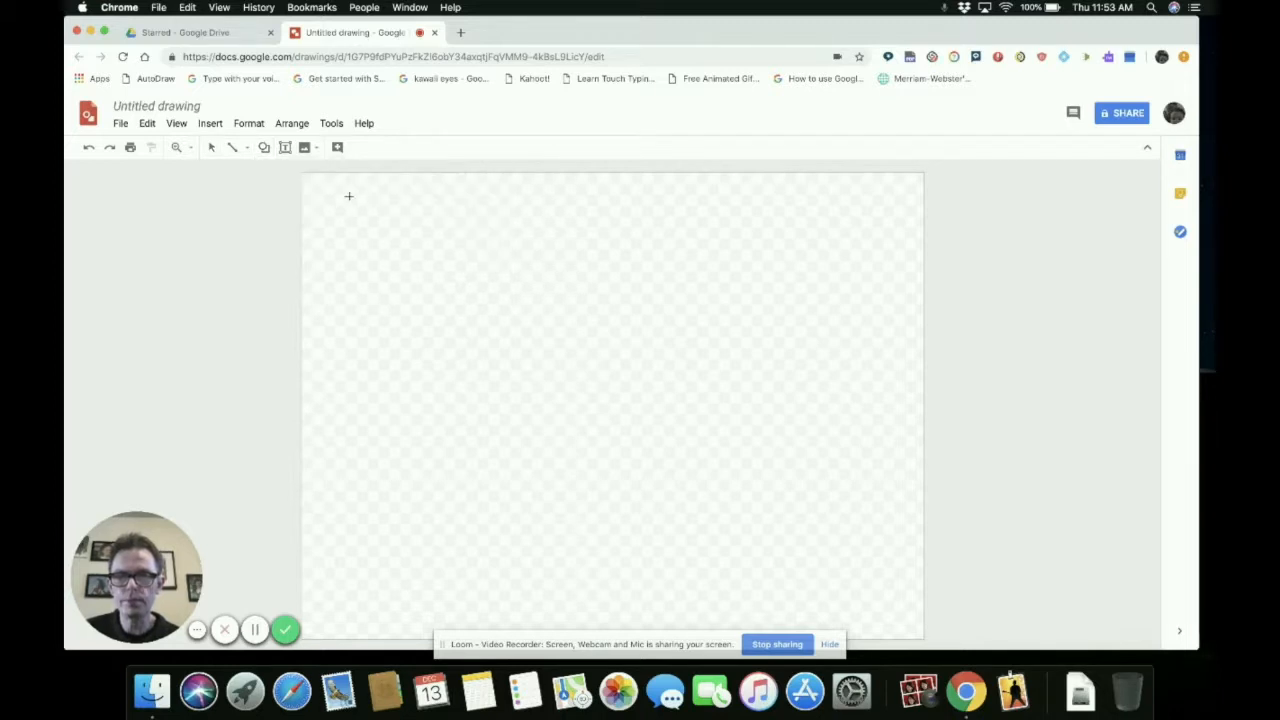
{"action": "left_click_drag", "start_coordinate": [306, 177], "coordinate": [926, 633]}
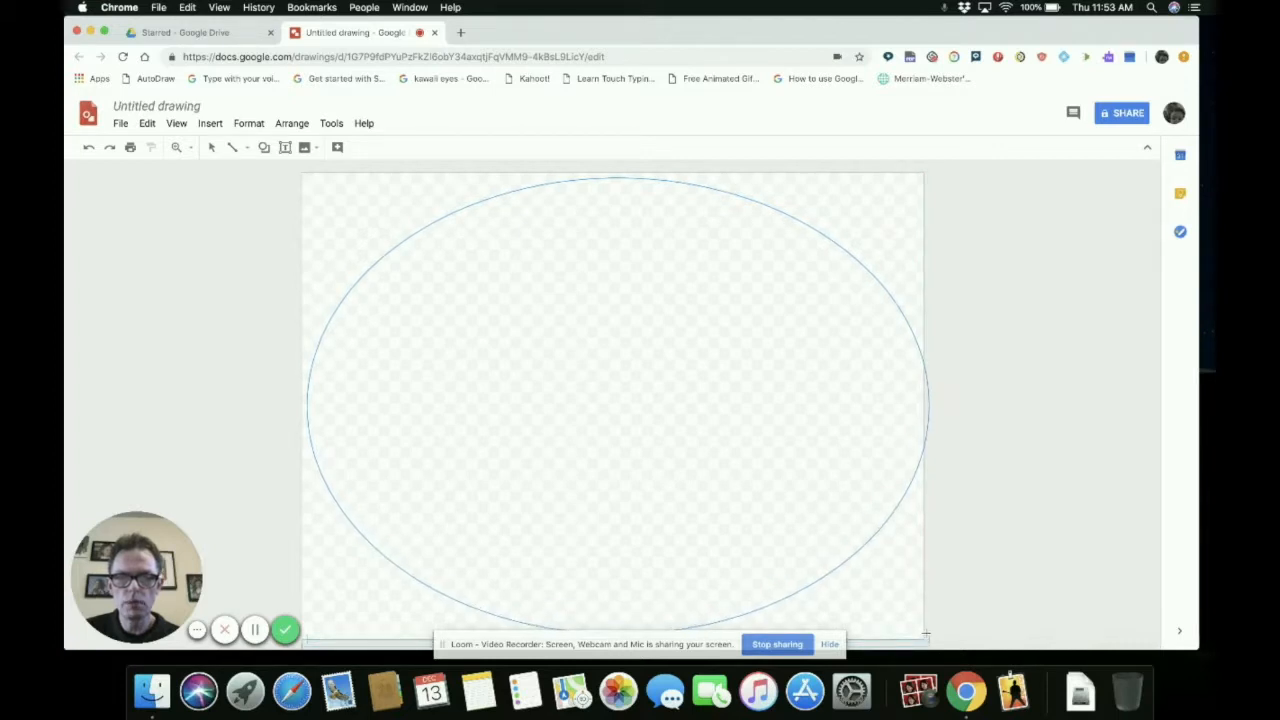
{"action": "left_click_drag", "start_coordinate": [926, 633], "coordinate": [928, 636]}
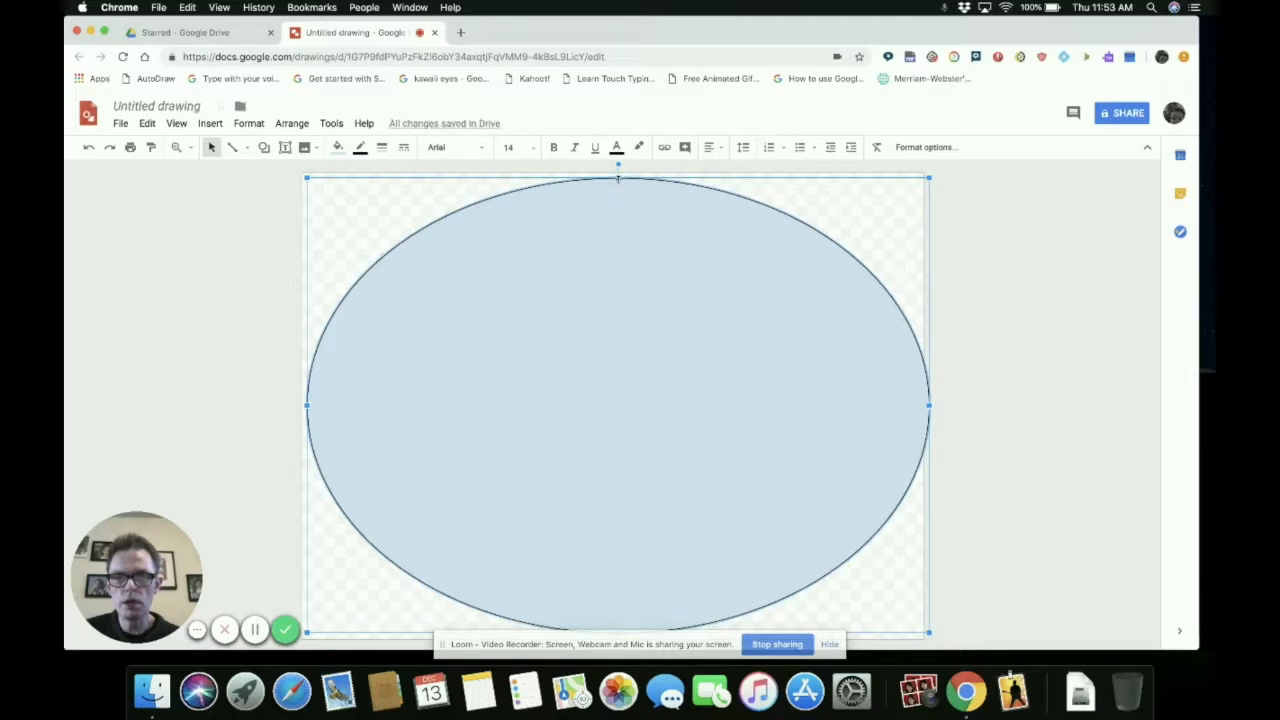
Step: Resize the oval so that its bounds line up with all four edges of the canvas
{"action": "left_click_drag", "start_coordinate": [618, 179], "coordinate": [618, 173]}
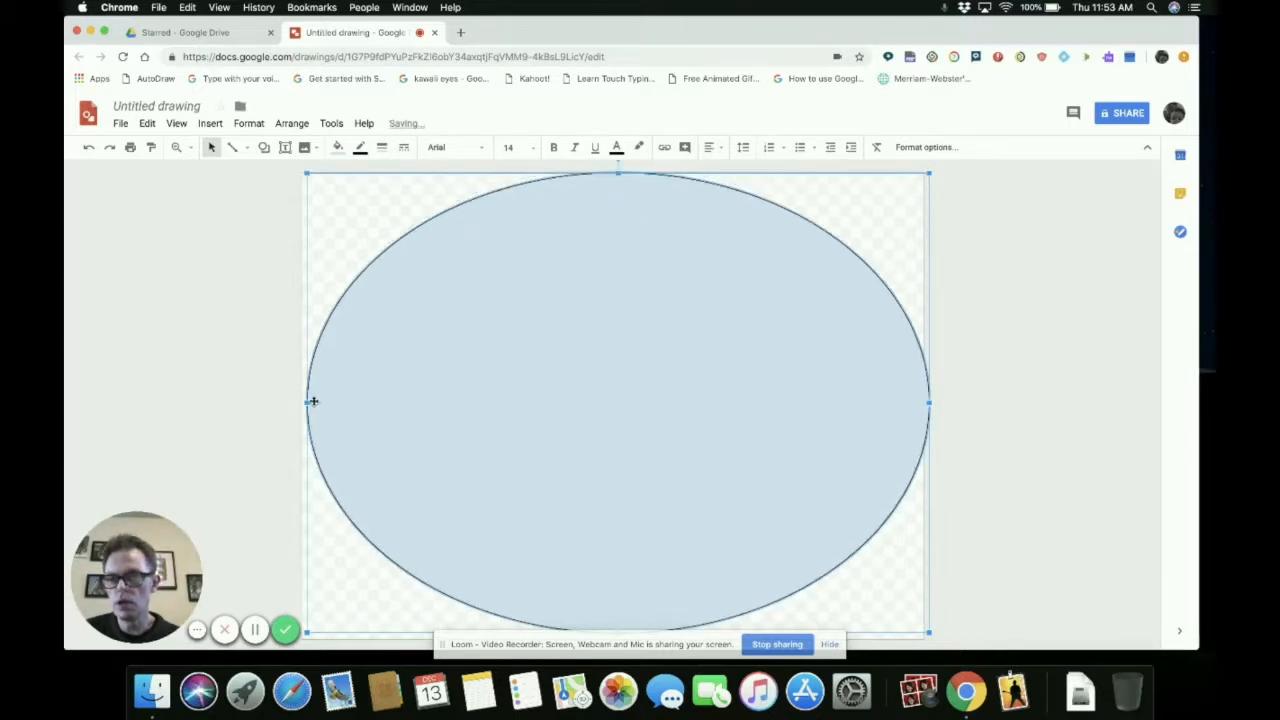
{"action": "left_click_drag", "start_coordinate": [305, 403], "coordinate": [302, 403]}
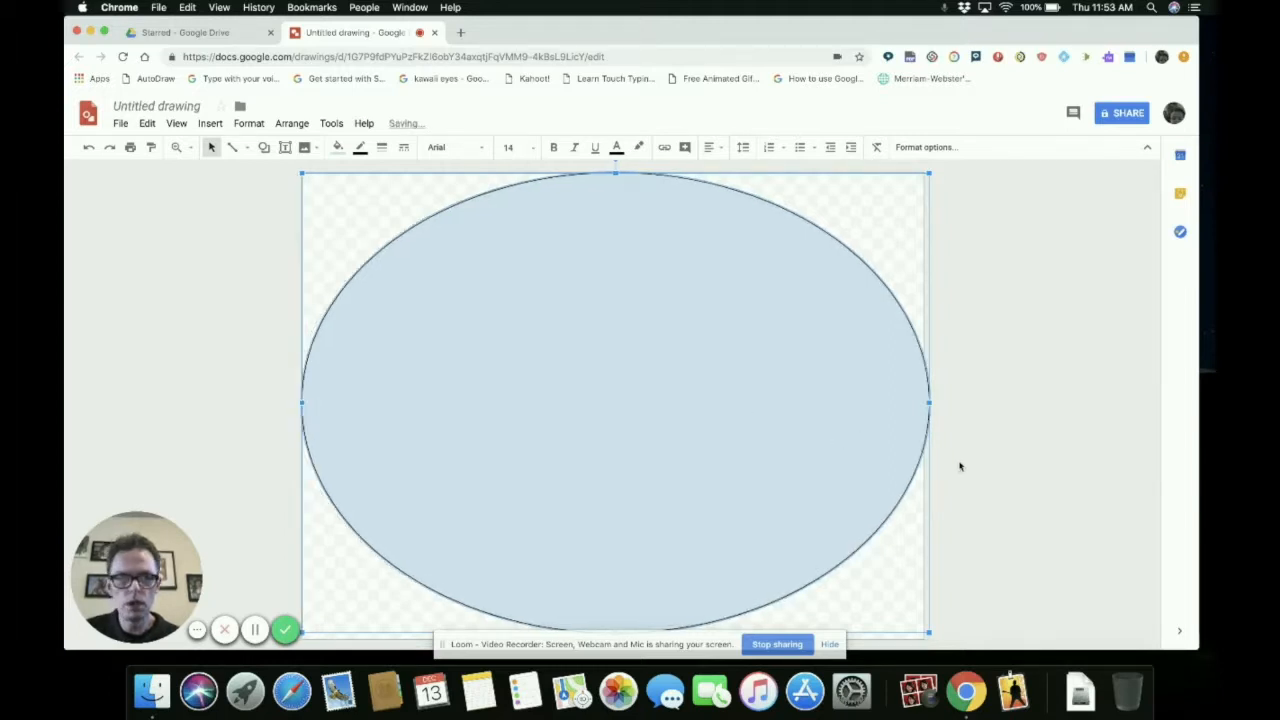
{"action": "left_click_drag", "start_coordinate": [929, 404], "coordinate": [923, 406]}
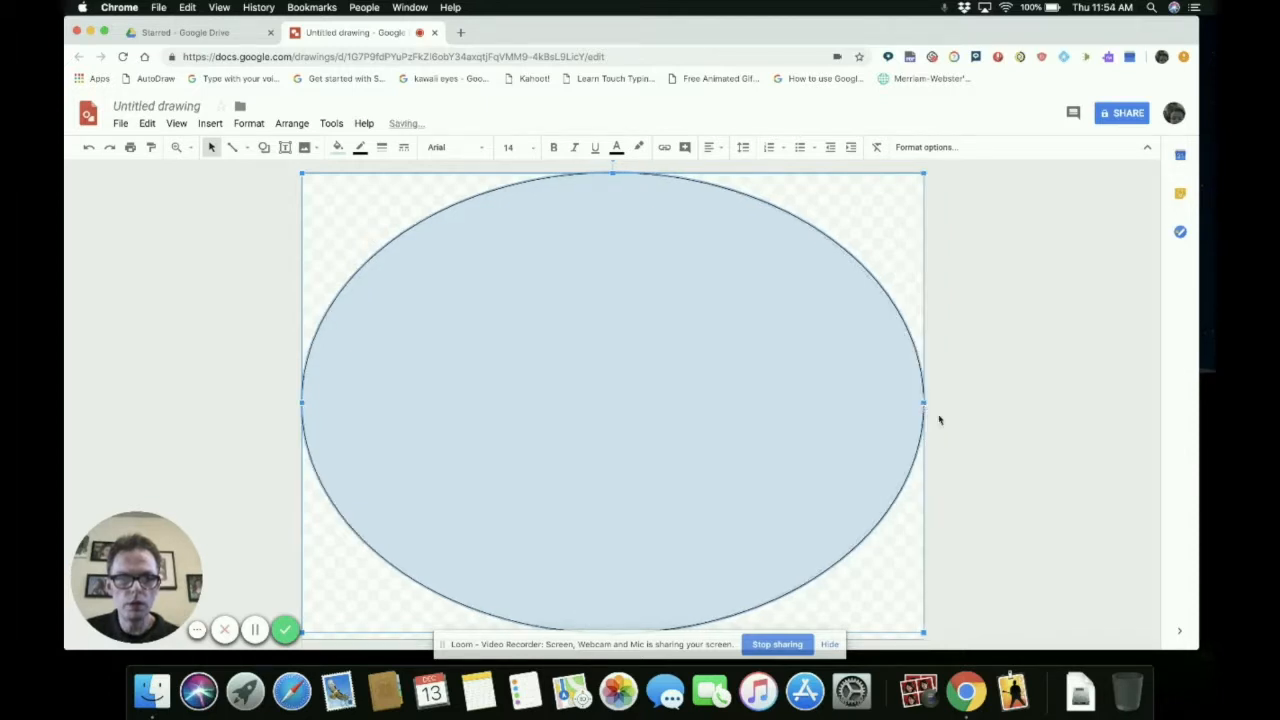
{"action": "left_click", "coordinate": [830, 644]}
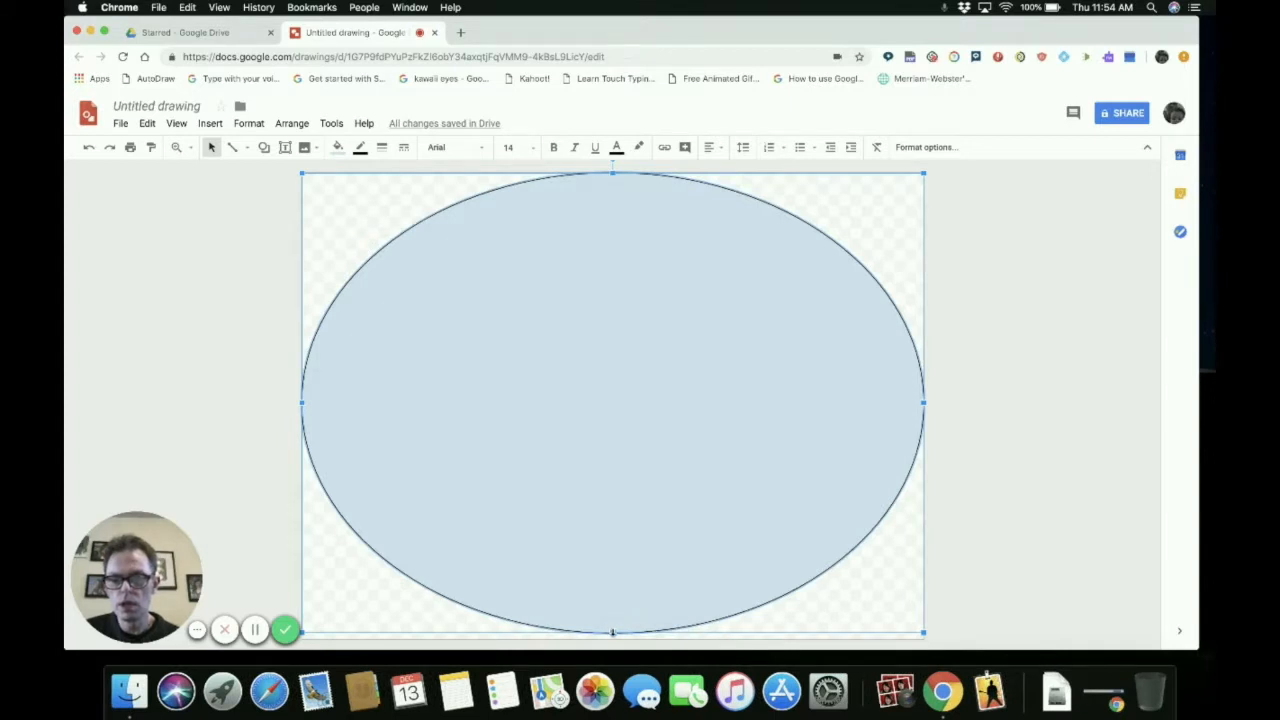
{"action": "left_click_drag", "start_coordinate": [611, 632], "coordinate": [614, 641]}
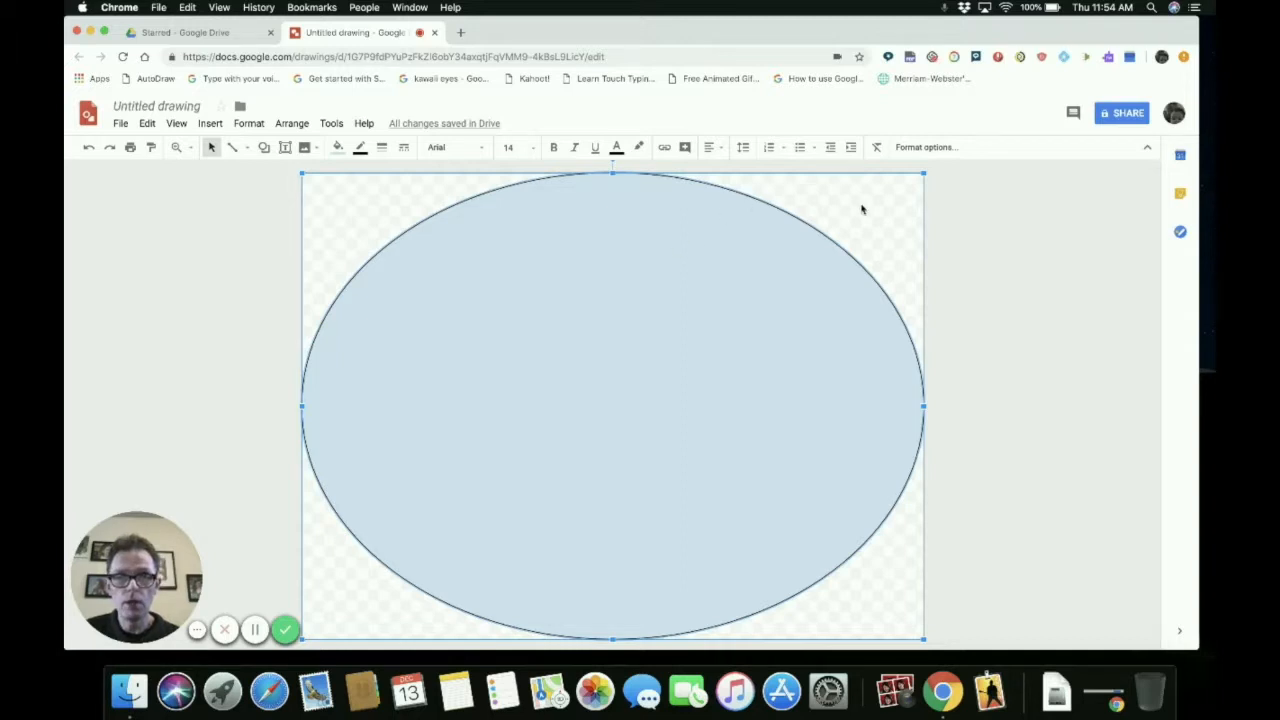
{"action": "left_click", "coordinate": [1029, 384]}
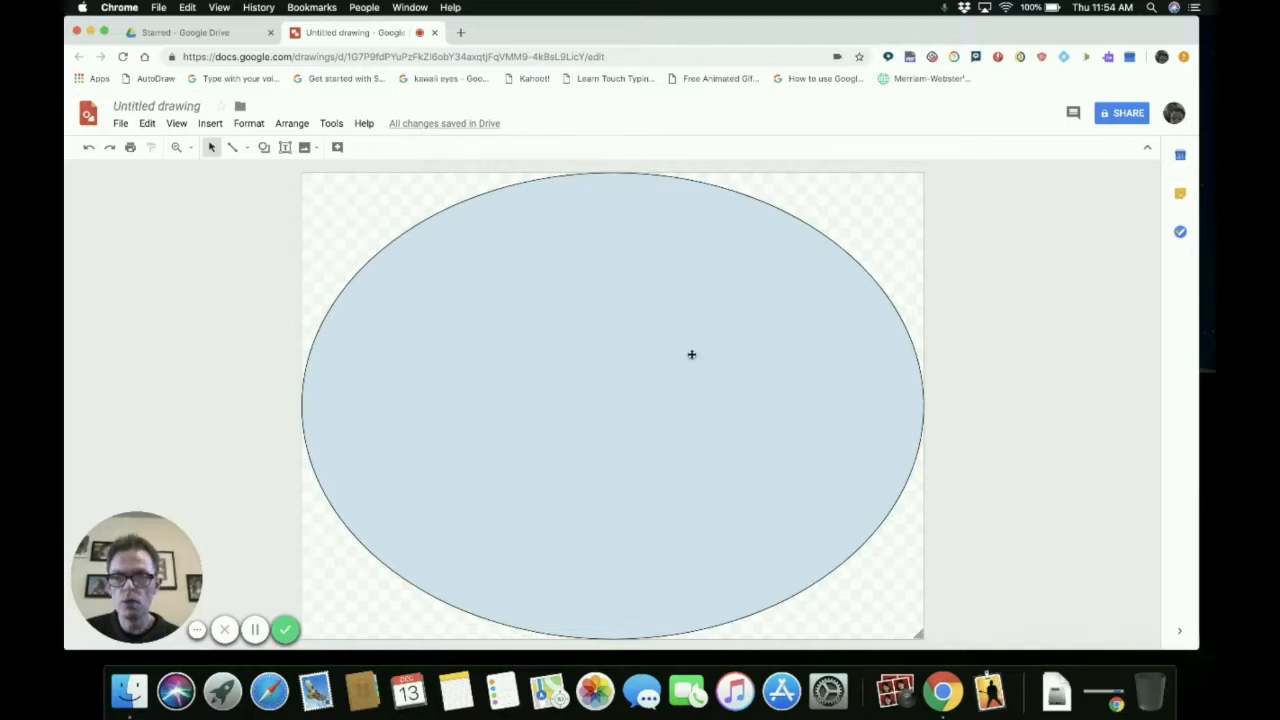
Step: Duplicate the oval, make the copy slightly narrower, and centre it on the canvas over the original
{"action": "left_click", "coordinate": [691, 354]}
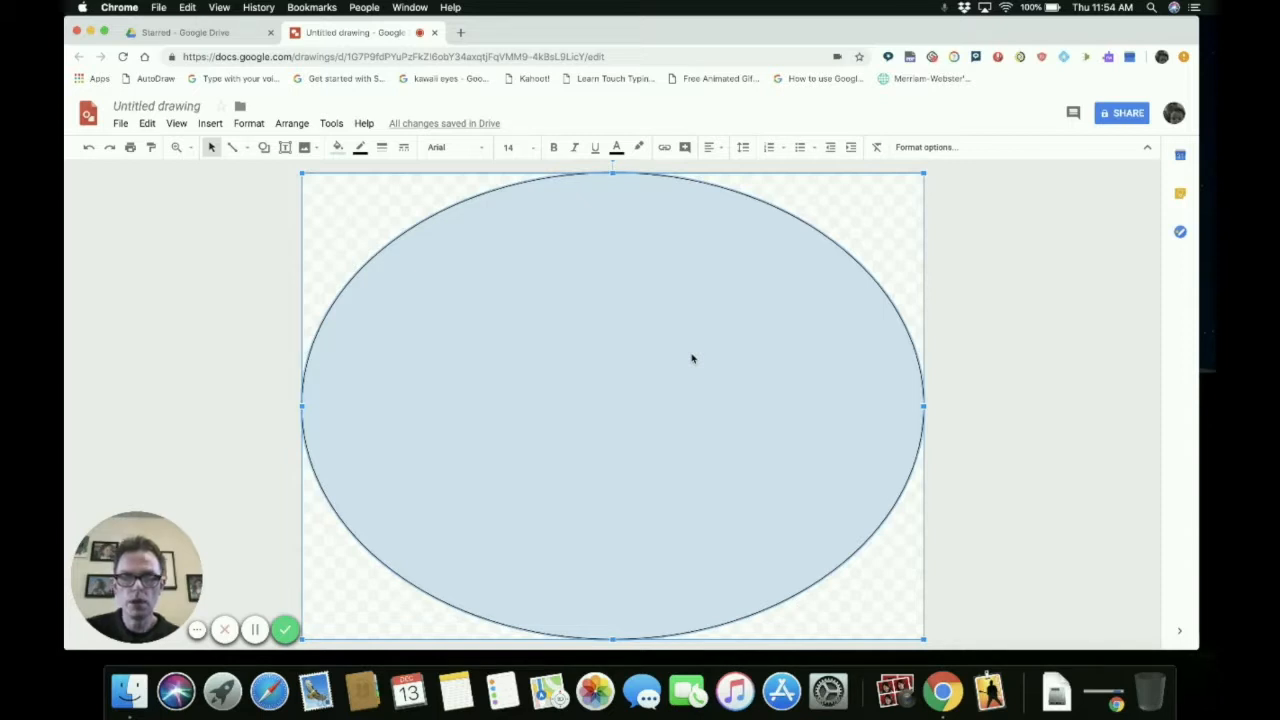
{"action": "key", "text": "super+d"}
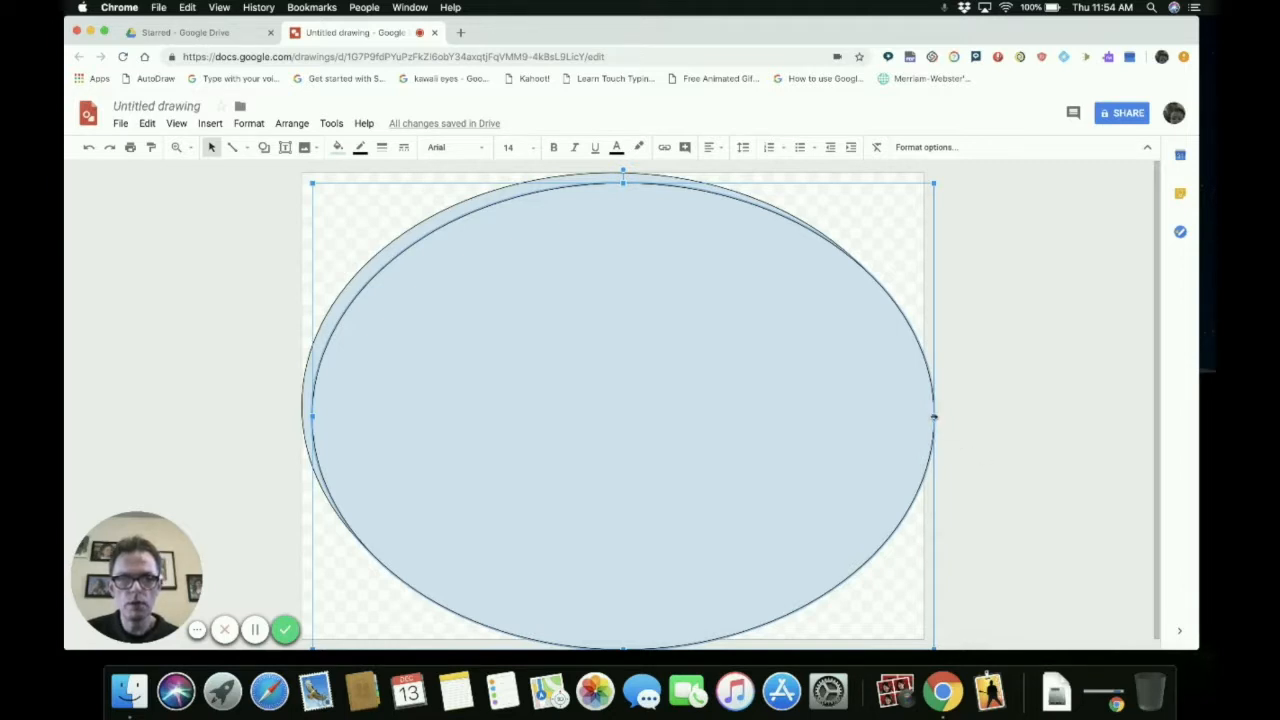
{"action": "left_click_drag", "start_coordinate": [929, 417], "coordinate": [907, 417]}
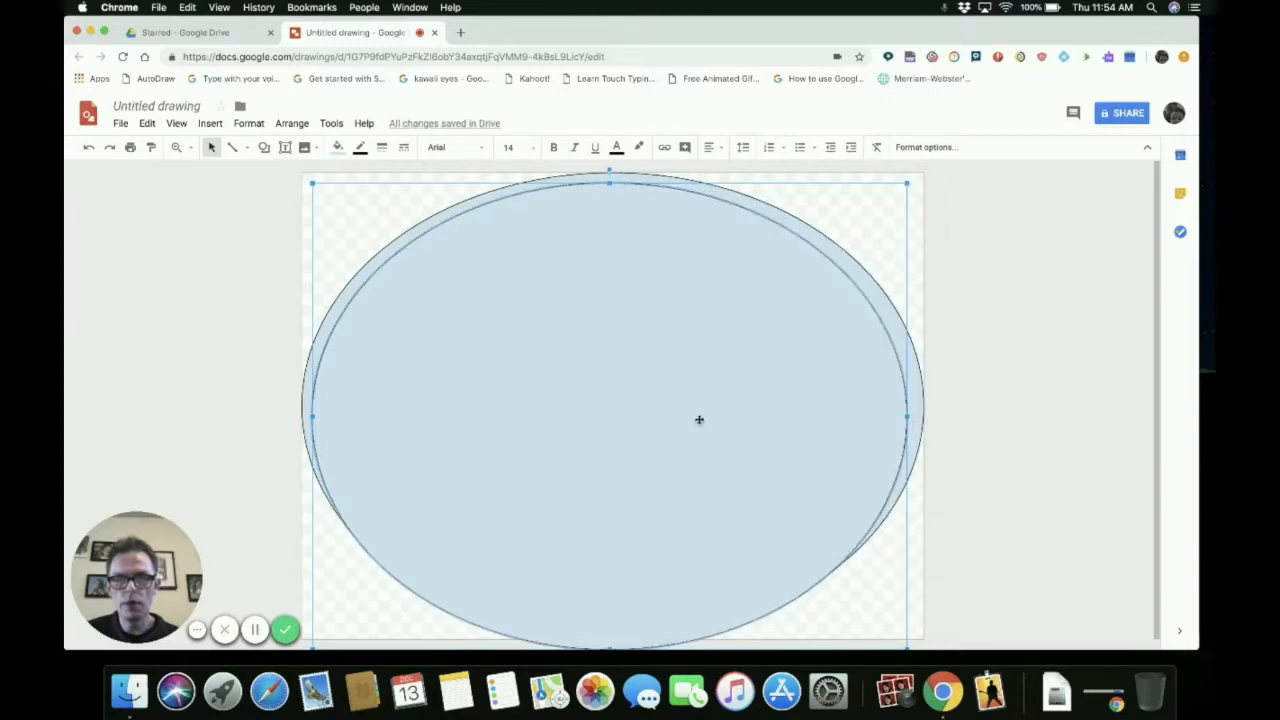
{"action": "left_click_drag", "start_coordinate": [699, 420], "coordinate": [701, 411]}
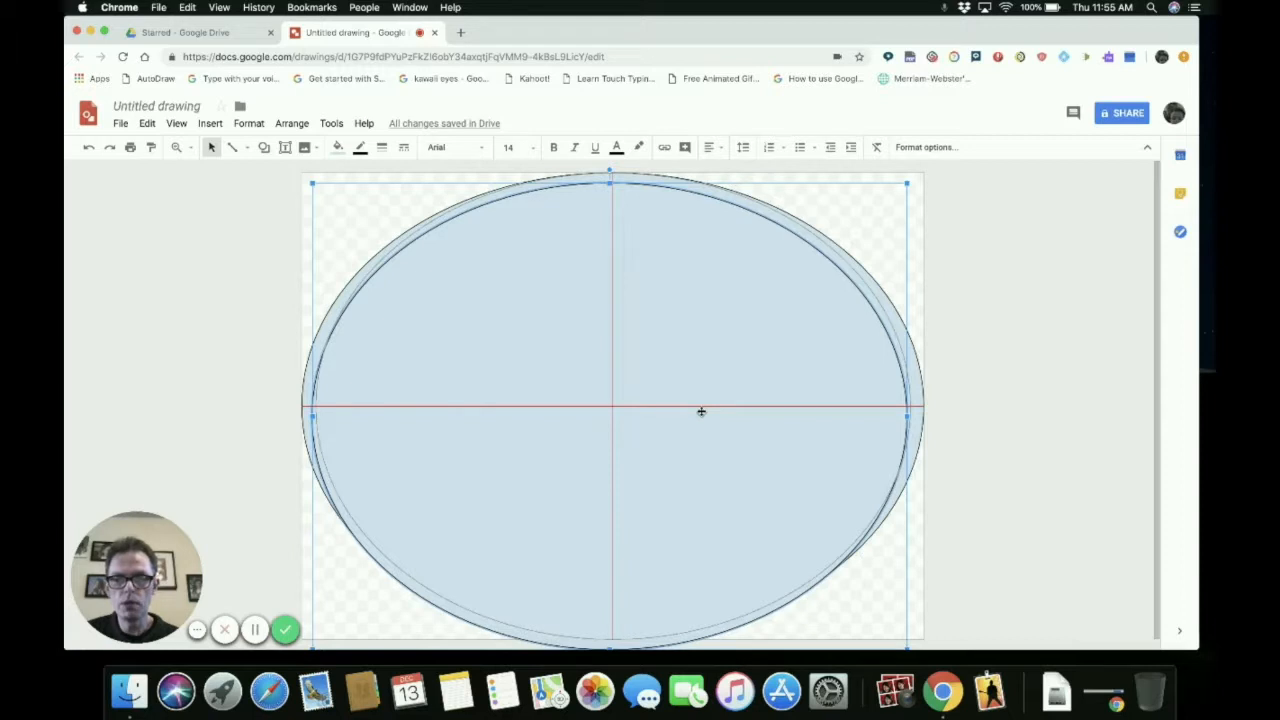
{"action": "left_click_drag", "start_coordinate": [701, 411], "coordinate": [701, 411]}
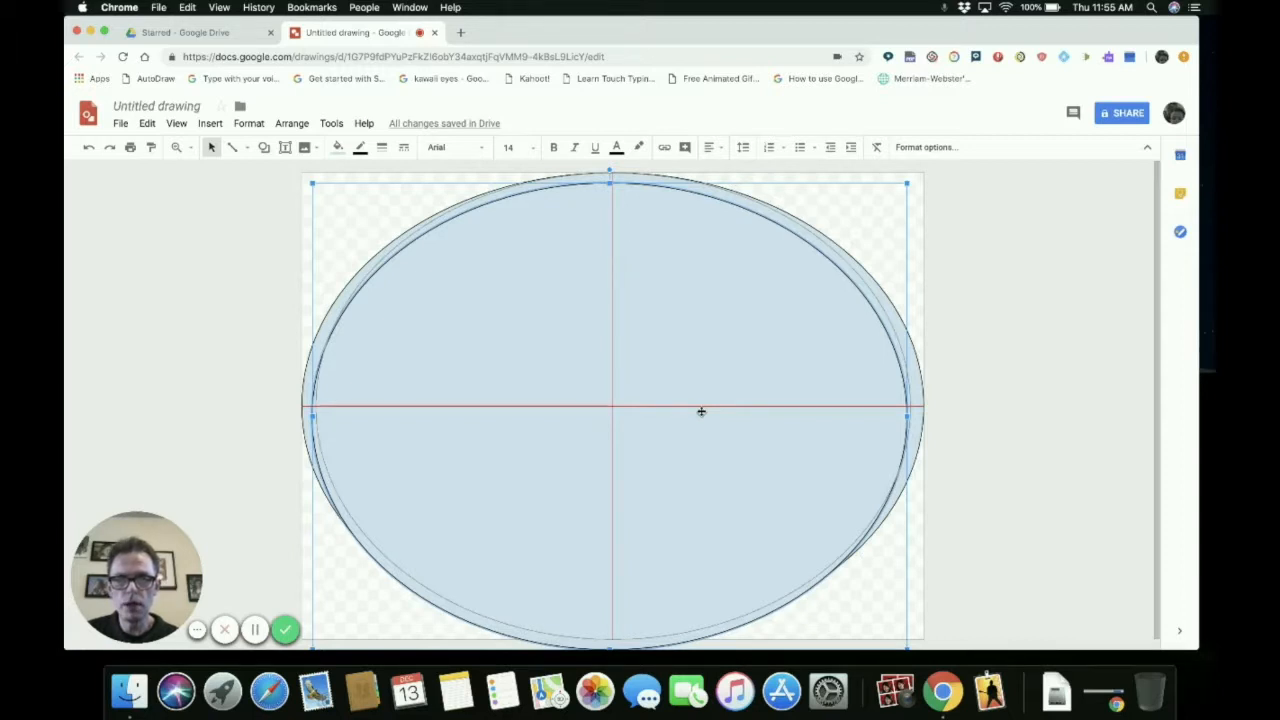
{"action": "left_click_drag", "start_coordinate": [701, 411], "coordinate": [701, 413]}
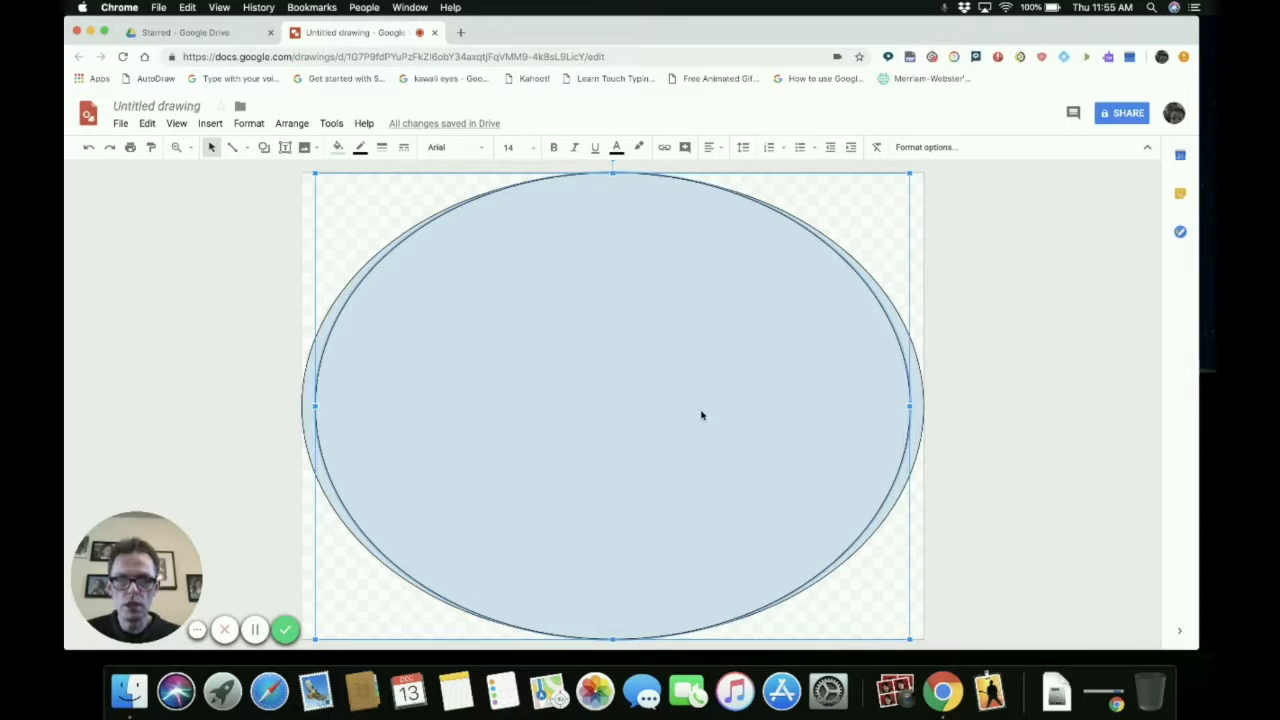
Step: Add progressively narrower copies of the oval, each centred on the canvas, until the innermost is about half the canvas width
{"action": "key", "text": "super+v"}
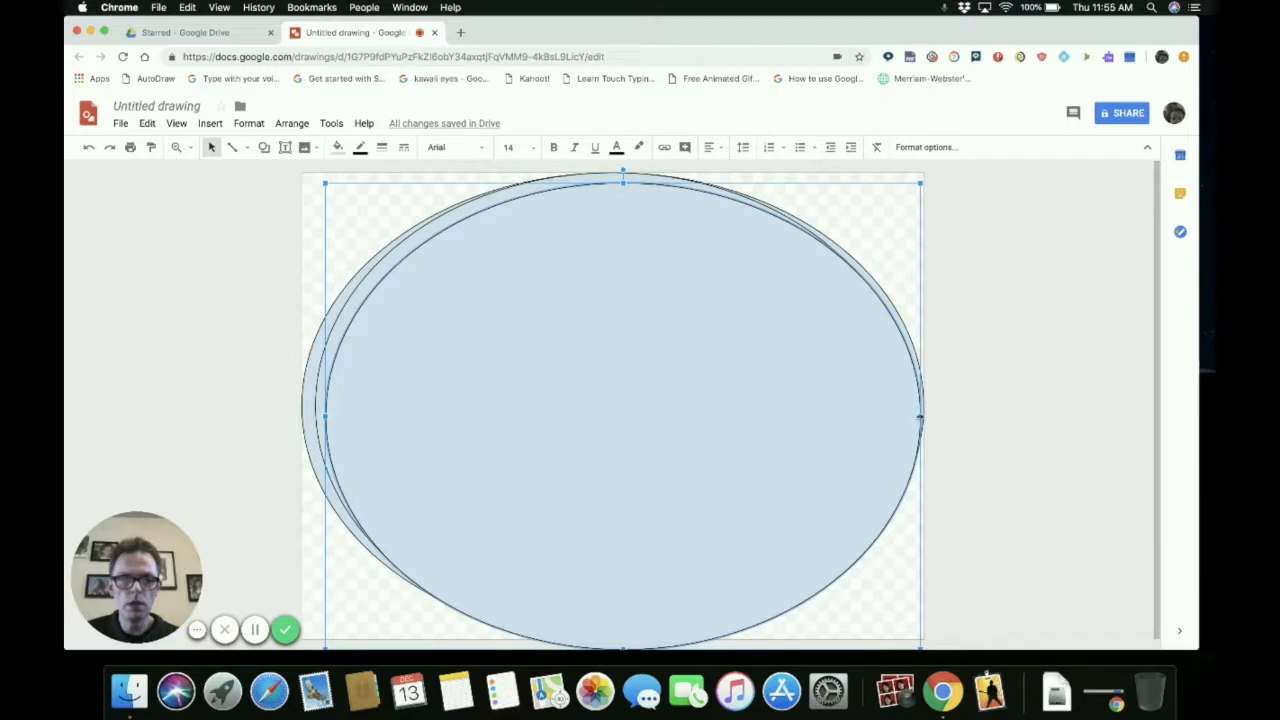
{"action": "left_click_drag", "start_coordinate": [920, 418], "coordinate": [874, 417]}
{"action": "key", "text": "super+d"}
{"action": "left_click_drag", "start_coordinate": [686, 447], "coordinate": [691, 436]}
{"action": "key", "text": "super+d"}
{"action": "left_click_drag", "start_coordinate": [889, 416], "coordinate": [861, 417]}
{"action": "left_click_drag", "start_coordinate": [712, 430], "coordinate": [716, 420]}
{"action": "key", "text": "super+d"}
{"action": "left_click_drag", "start_coordinate": [875, 417], "coordinate": [833, 417]}
{"action": "left_click_drag", "start_coordinate": [692, 424], "coordinate": [703, 414]}
{"action": "key", "text": "super+d"}
{"action": "left_click_drag", "start_coordinate": [854, 416], "coordinate": [820, 416]}
{"action": "left_click_drag", "start_coordinate": [672, 426], "coordinate": [683, 417]}
{"action": "key", "text": "super+d"}
{"action": "left_click_drag", "start_coordinate": [837, 416], "coordinate": [799, 416]}
{"action": "left_click_drag", "start_coordinate": [672, 413], "coordinate": [676, 403]}
{"action": "key", "text": "super+d"}
{"action": "left_click_drag", "start_coordinate": [820, 416], "coordinate": [780, 416]}
{"action": "left_click_drag", "start_coordinate": [680, 425], "coordinate": [686, 414]}
{"action": "key", "text": "super+d"}
{"action": "left_click_drag", "start_coordinate": [794, 416], "coordinate": [767, 416]}
{"action": "left_click_drag", "start_coordinate": [646, 434], "coordinate": [652, 424]}
Step: Continue copying, narrowing and centring the innermost oval until it spans about 30% of the canvas width
{"action": "key", "text": "super+c"}
{"action": "key", "text": "super+v"}
{"action": "left_click_drag", "start_coordinate": [783, 416], "coordinate": [749, 416]}
{"action": "left_click_drag", "start_coordinate": [637, 430], "coordinate": [643, 420]}
{"action": "key", "text": "super+c"}
{"action": "key", "text": "super+v"}
{"action": "left_click_drag", "start_coordinate": [766, 416], "coordinate": [726, 416]}
{"action": "left_click_drag", "start_coordinate": [634, 432], "coordinate": [643, 422]}
{"action": "key", "text": "super+c"}
{"action": "key", "text": "super+v"}
{"action": "left_click_drag", "start_coordinate": [746, 416], "coordinate": [716, 416]}
{"action": "left_click_drag", "start_coordinate": [626, 423], "coordinate": [631, 413]}
{"action": "key", "text": "super+c"}
{"action": "key", "text": "super+v"}
{"action": "left_click_drag", "start_coordinate": [731, 416], "coordinate": [699, 416]}
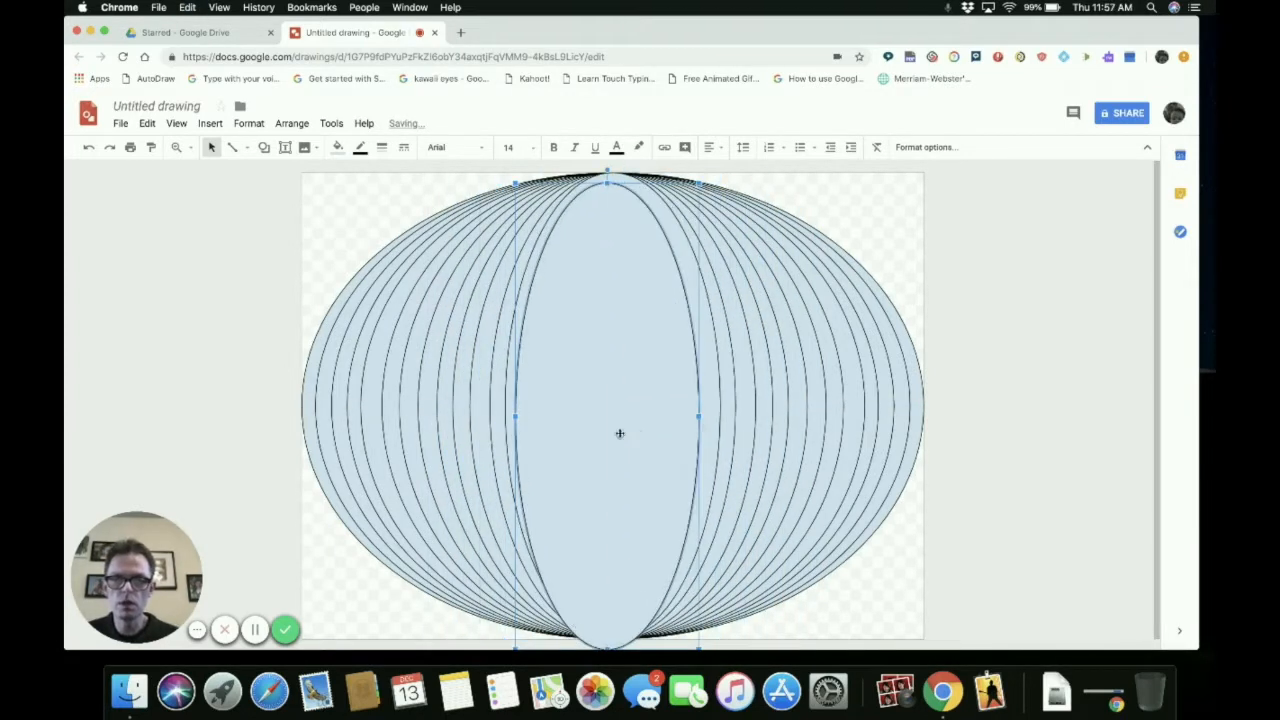
{"action": "left_click_drag", "start_coordinate": [620, 434], "coordinate": [626, 424]}
Step: Fill the remaining middle with ever narrower centred oval copies, ending in a thin sliver, and deselect it
{"action": "key", "text": "super+c"}
{"action": "key", "text": "super+v"}
{"action": "left_click_drag", "start_coordinate": [714, 416], "coordinate": [685, 416]}
{"action": "left_click_drag", "start_coordinate": [621, 433], "coordinate": [656, 416]}
{"action": "key", "text": "super+c"}
{"action": "key", "text": "super+v"}
{"action": "key", "text": "super+c"}
{"action": "key", "text": "super+v"}
{"action": "mouse_move", "coordinate": [613, 425]}
{"action": "left_mouse_down"}
{"action": "mouse_move", "coordinate": [643, 419]}
{"action": "mouse_move", "coordinate": [614, 417]}
{"action": "mouse_move", "coordinate": [628, 417]}
{"action": "left_mouse_up"}
{"action": "key", "text": "super+c"}
{"action": "key", "text": "super+v"}
{"action": "key", "text": "super+c"}
{"action": "key", "text": "super+v"}
{"action": "left_click_drag", "start_coordinate": [566, 416], "coordinate": [589, 416]}
{"action": "mouse_move", "coordinate": [607, 423]}
{"action": "left_mouse_down"}
{"action": "mouse_move", "coordinate": [628, 417]}
{"action": "mouse_move", "coordinate": [610, 406]}
{"action": "left_mouse_up"}
{"action": "key", "text": "super+c"}
{"action": "key", "text": "super+v"}
{"action": "key", "text": "super+c"}
{"action": "key", "text": "super+v"}
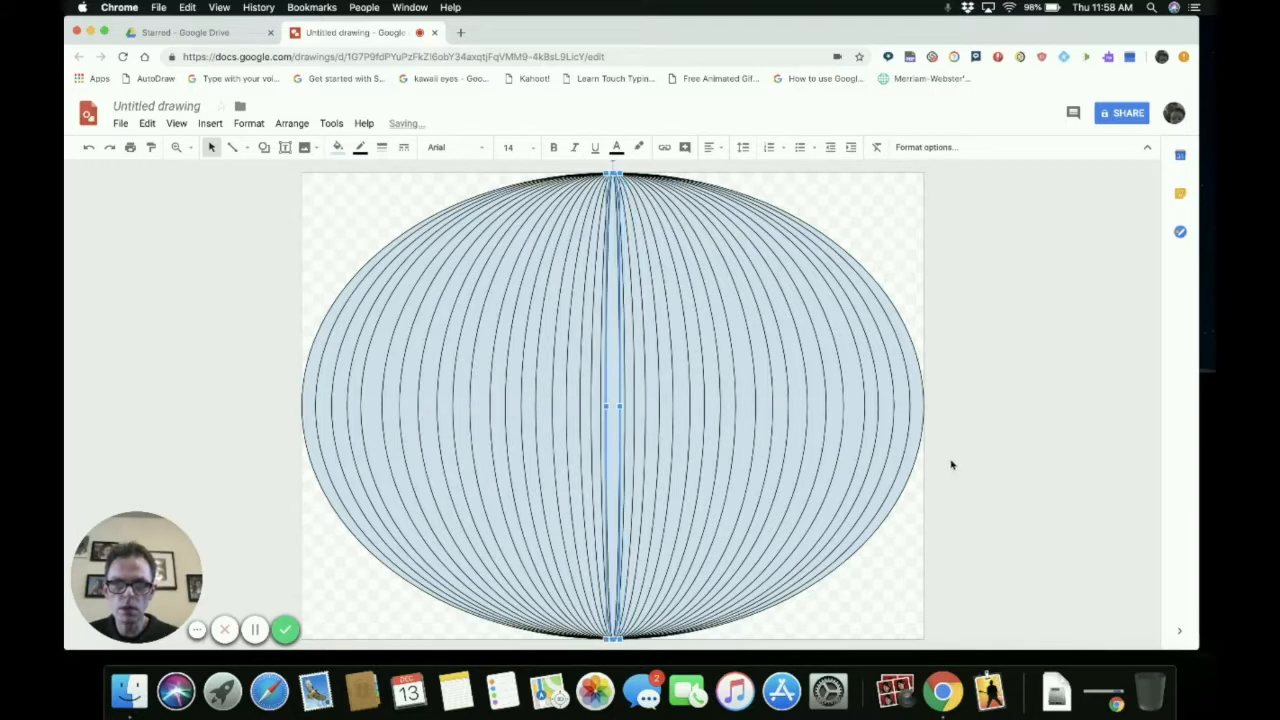
{"action": "left_click", "coordinate": [1033, 476]}
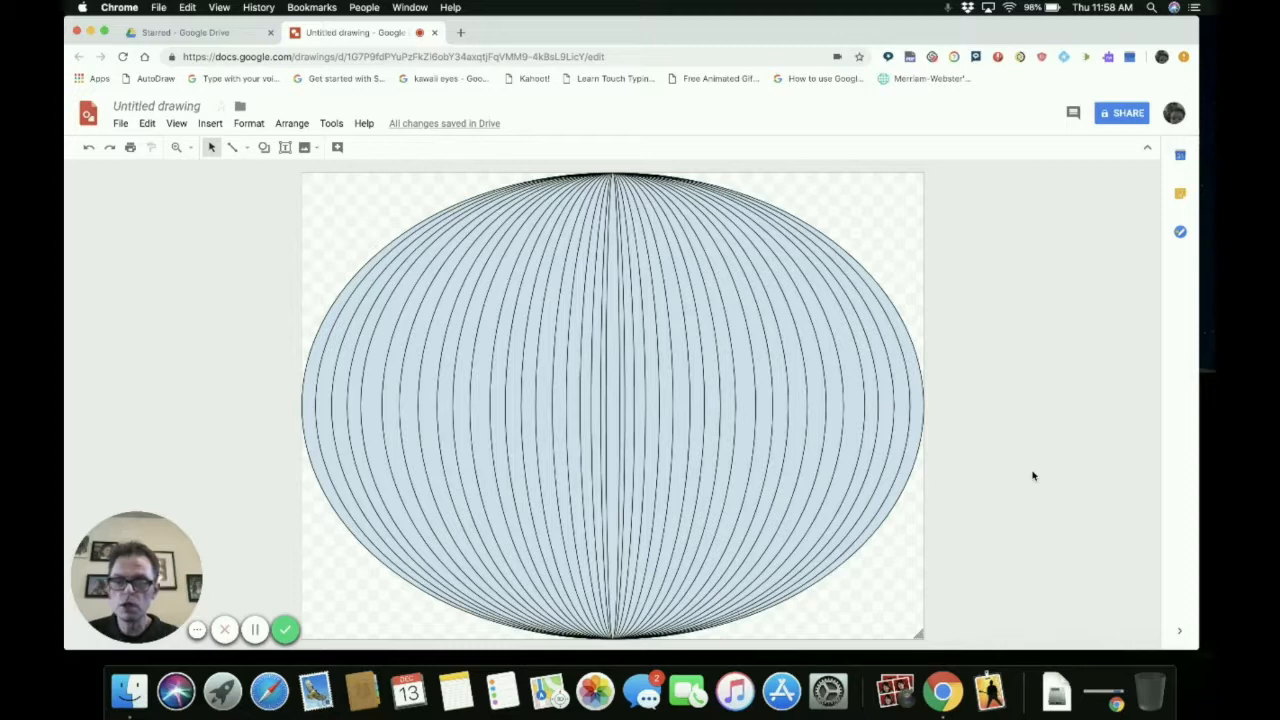
Step: Select all the ovals and start a custom gradient fill of the Radial type
{"action": "key", "text": "super+a"}
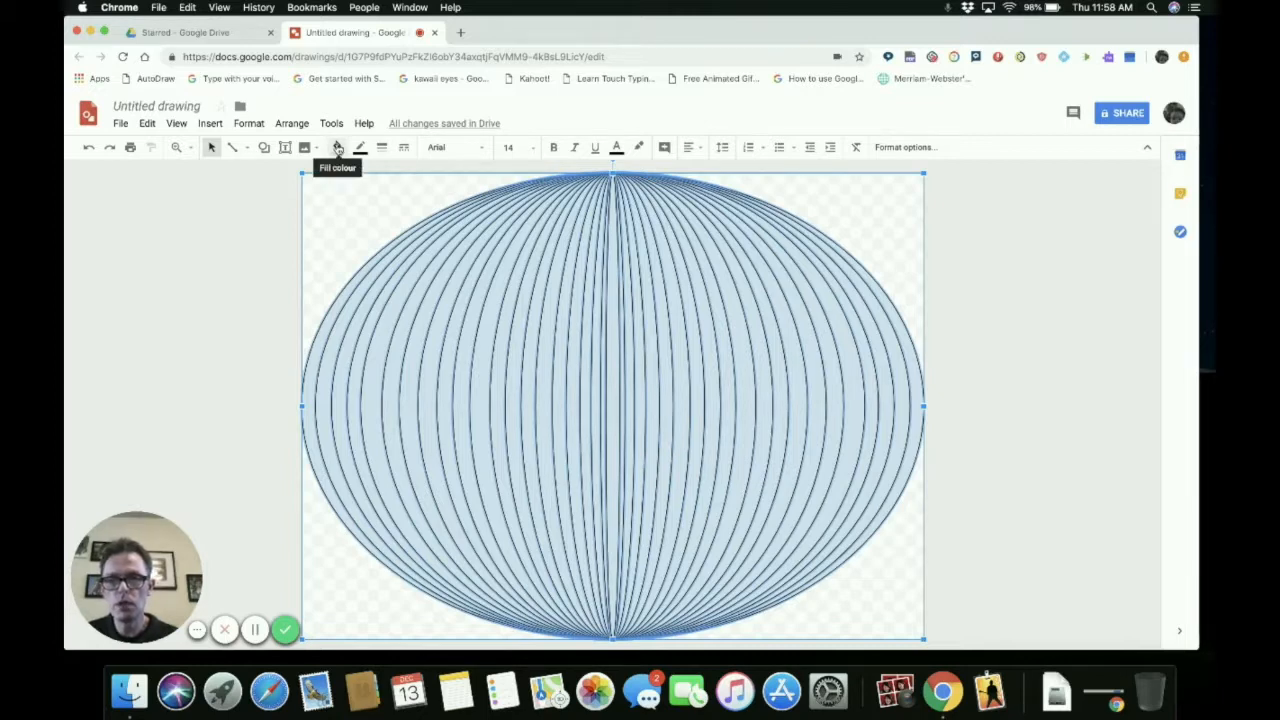
{"action": "left_click", "coordinate": [338, 148]}
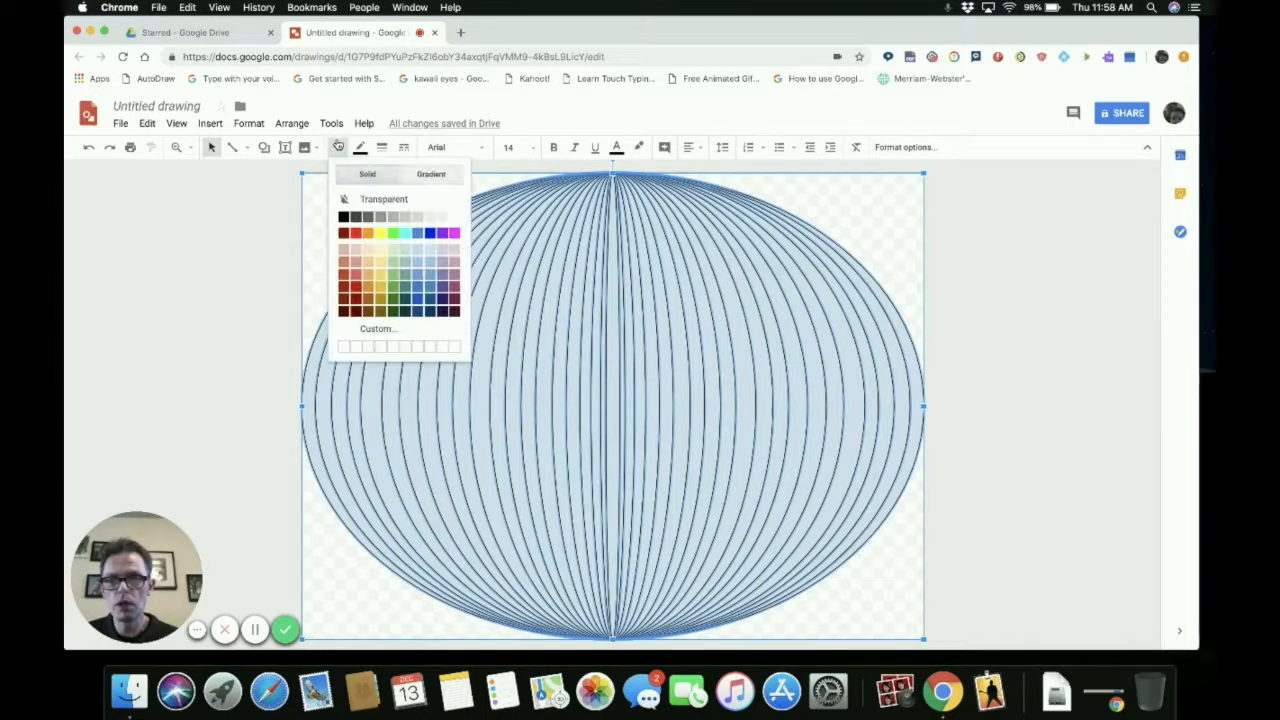
{"action": "left_click", "coordinate": [431, 175]}
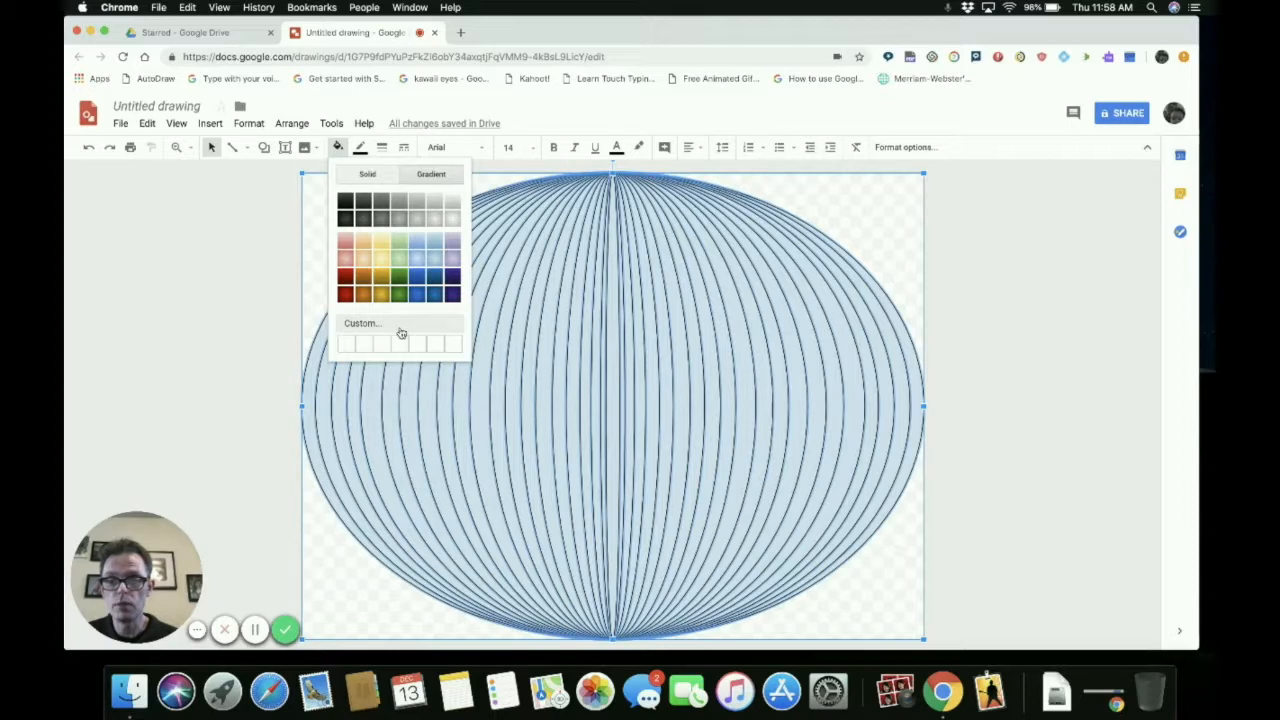
{"action": "left_click", "coordinate": [362, 323]}
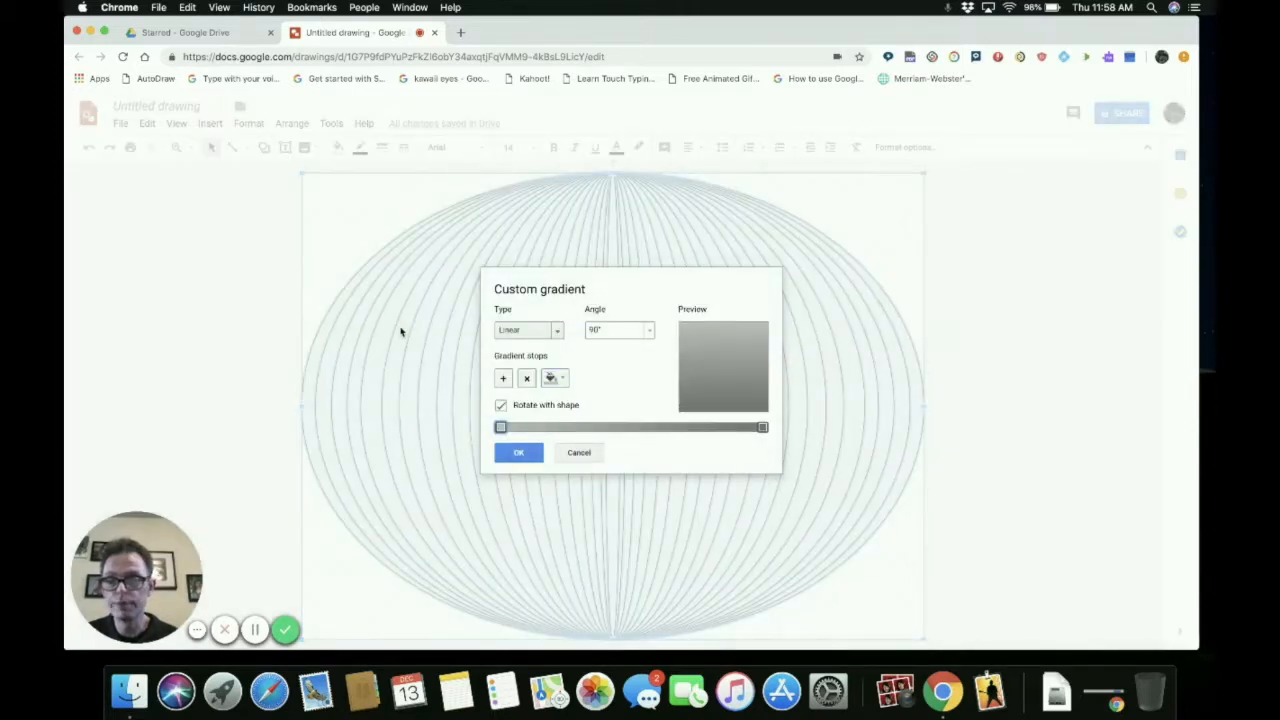
{"action": "left_click", "coordinate": [557, 331]}
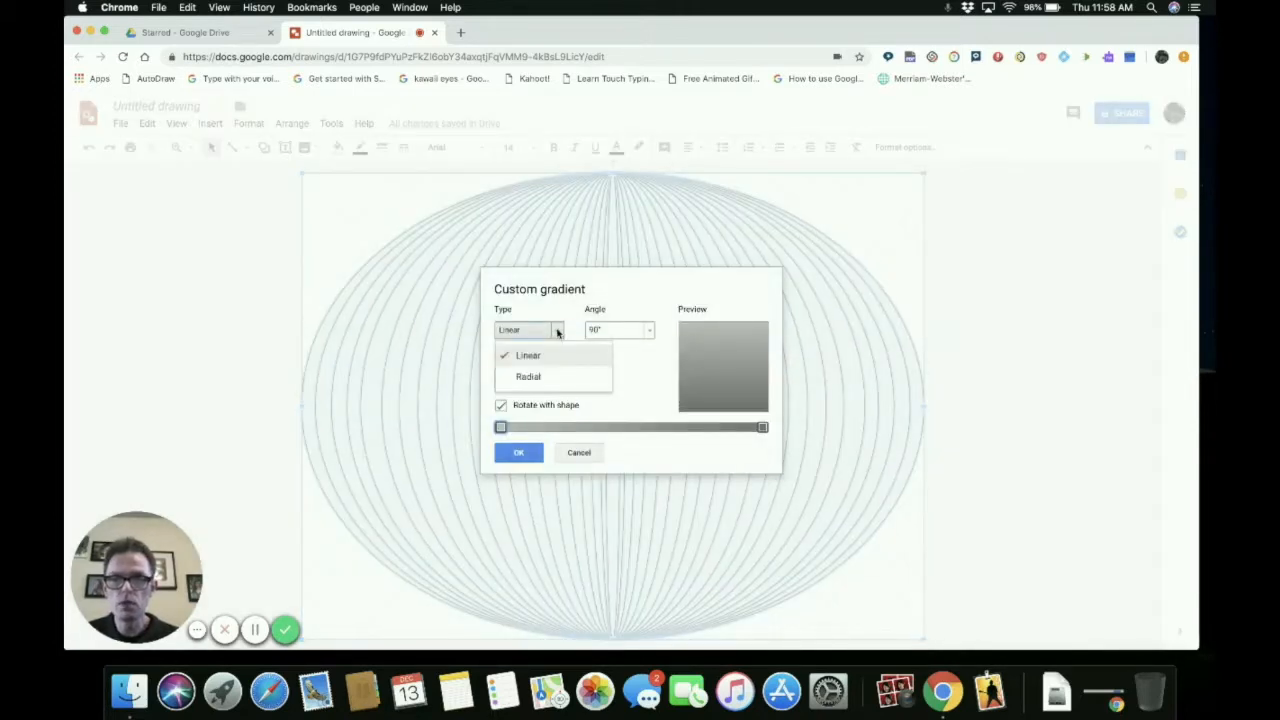
{"action": "left_click", "coordinate": [554, 378]}
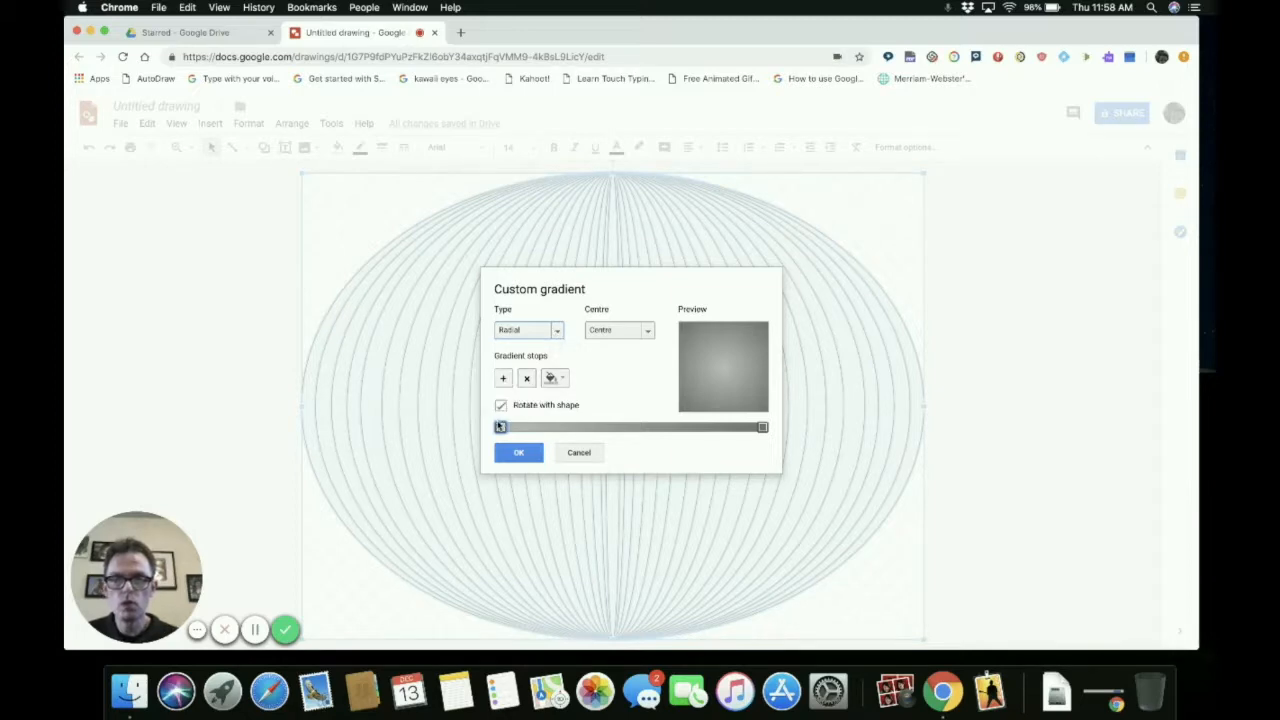
Step: Colour the gradient's first stop green and its last stop red
{"action": "left_click", "coordinate": [555, 378]}
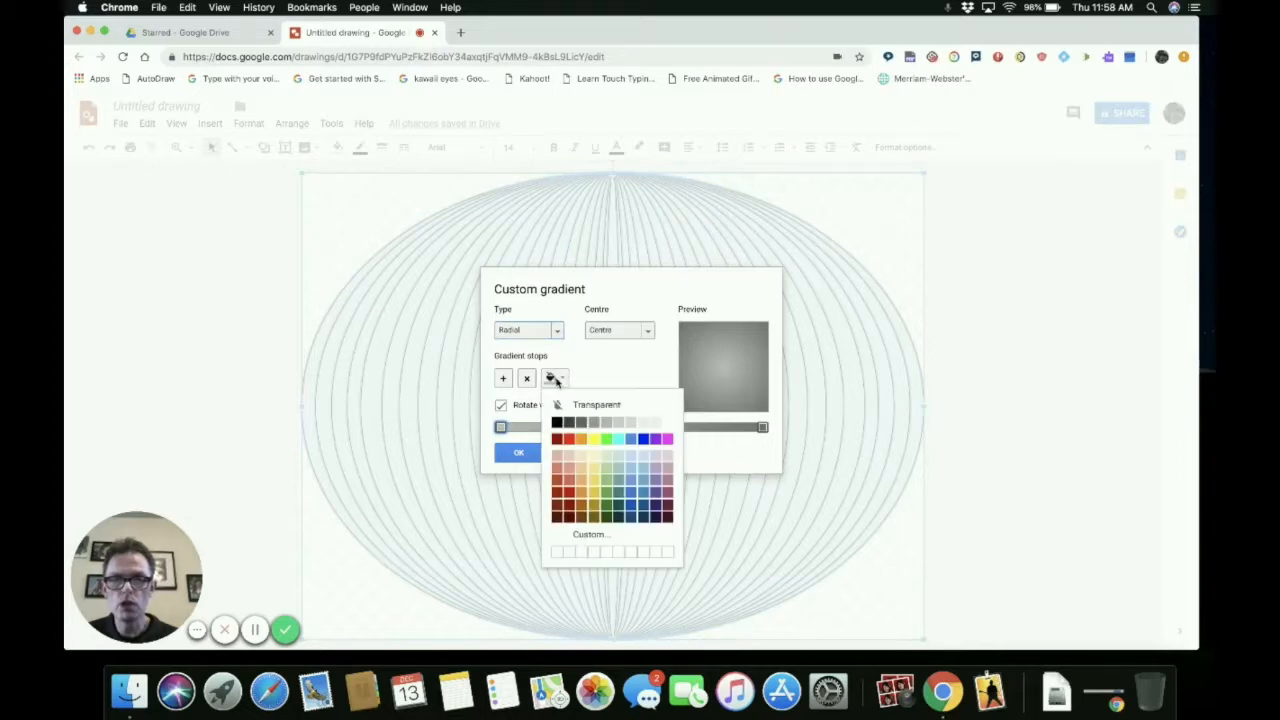
{"action": "left_click", "coordinate": [607, 439]}
{"action": "left_click", "coordinate": [763, 428]}
{"action": "left_click", "coordinate": [553, 378]}
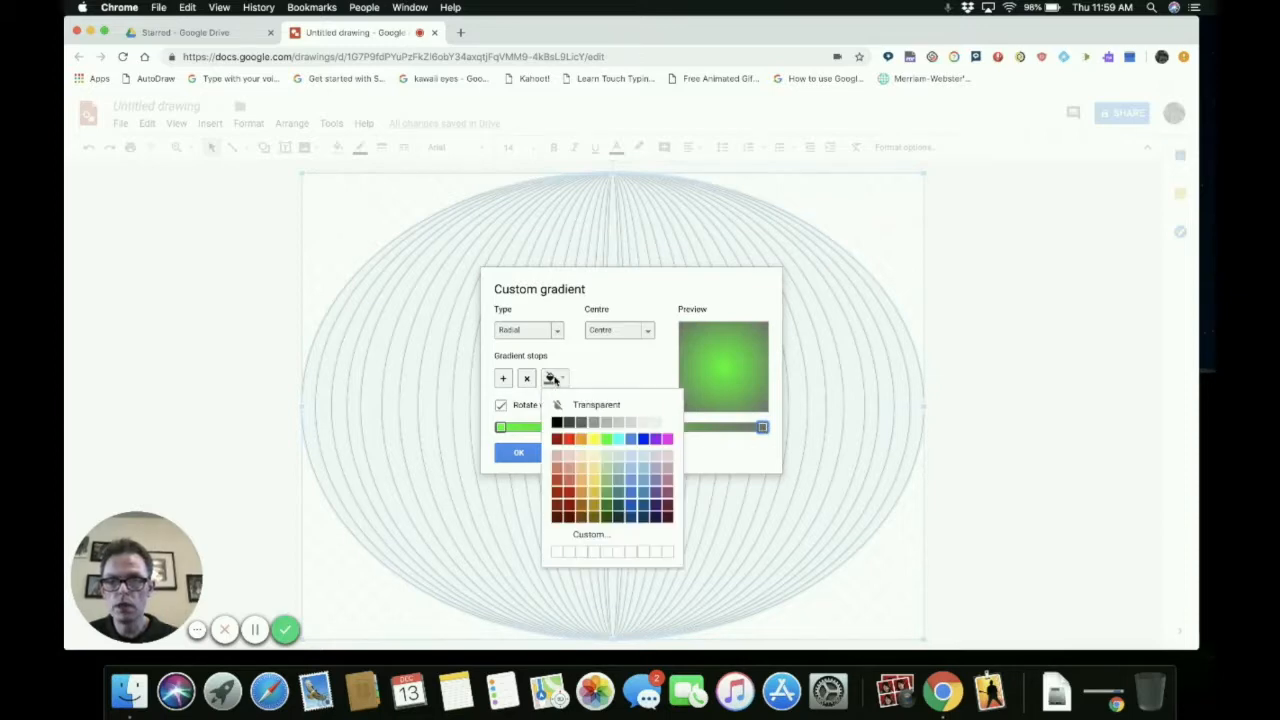
{"action": "left_click", "coordinate": [568, 439]}
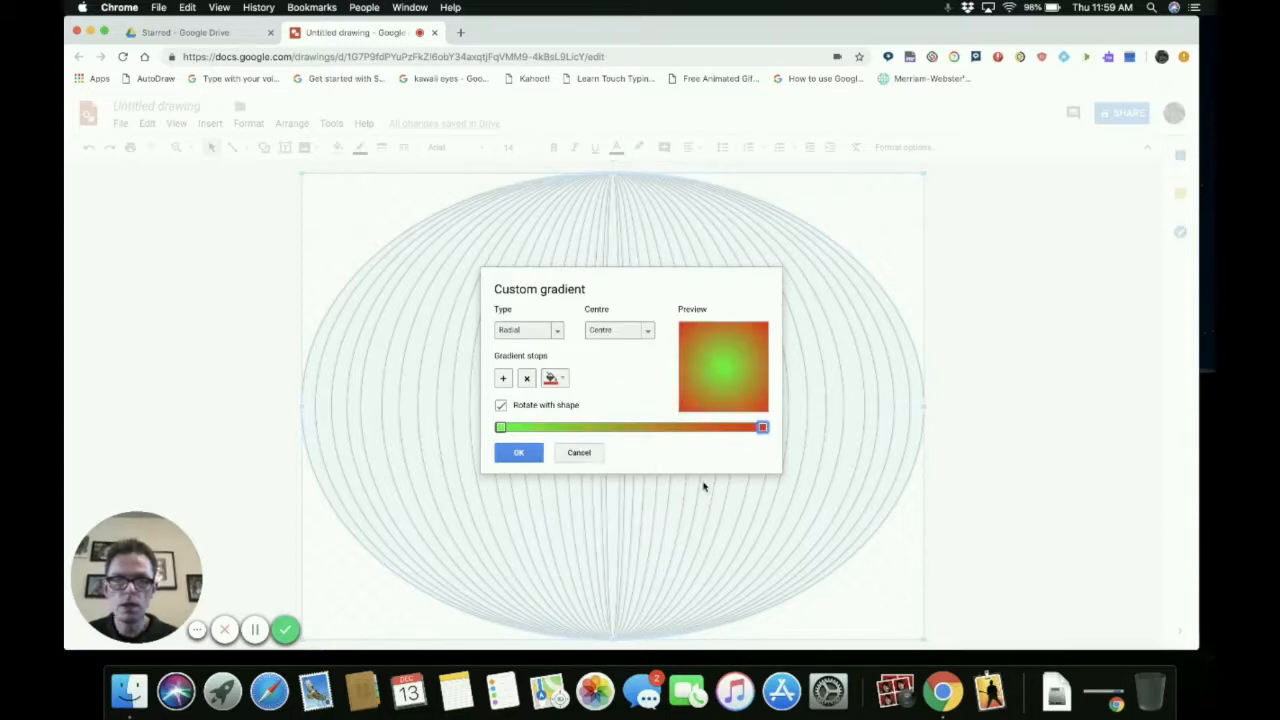
Step: Add intermediate stops to the gradient, including a cyan one and a magenta one, spacing them along the bar
{"action": "left_click", "coordinate": [504, 378]}
{"action": "left_click", "coordinate": [553, 378]}
{"action": "left_click", "coordinate": [619, 440]}
{"action": "left_click", "coordinate": [504, 378]}
{"action": "left_click_drag", "start_coordinate": [697, 428], "coordinate": [663, 428]}
{"action": "left_click", "coordinate": [555, 379]}
{"action": "left_click", "coordinate": [572, 402]}
{"action": "left_click", "coordinate": [504, 378]}
{"action": "left_click", "coordinate": [553, 378]}
{"action": "left_click", "coordinate": [667, 440]}
Step: Add orange and dark red gradient stops, and place the dark red one just beside the magenta stop
{"action": "left_click", "coordinate": [505, 379]}
{"action": "left_click", "coordinate": [505, 379]}
{"action": "left_click", "coordinate": [554, 378]}
{"action": "left_click", "coordinate": [581, 491]}
{"action": "left_click", "coordinate": [505, 381]}
{"action": "left_click", "coordinate": [553, 378]}
{"action": "left_click", "coordinate": [569, 491]}
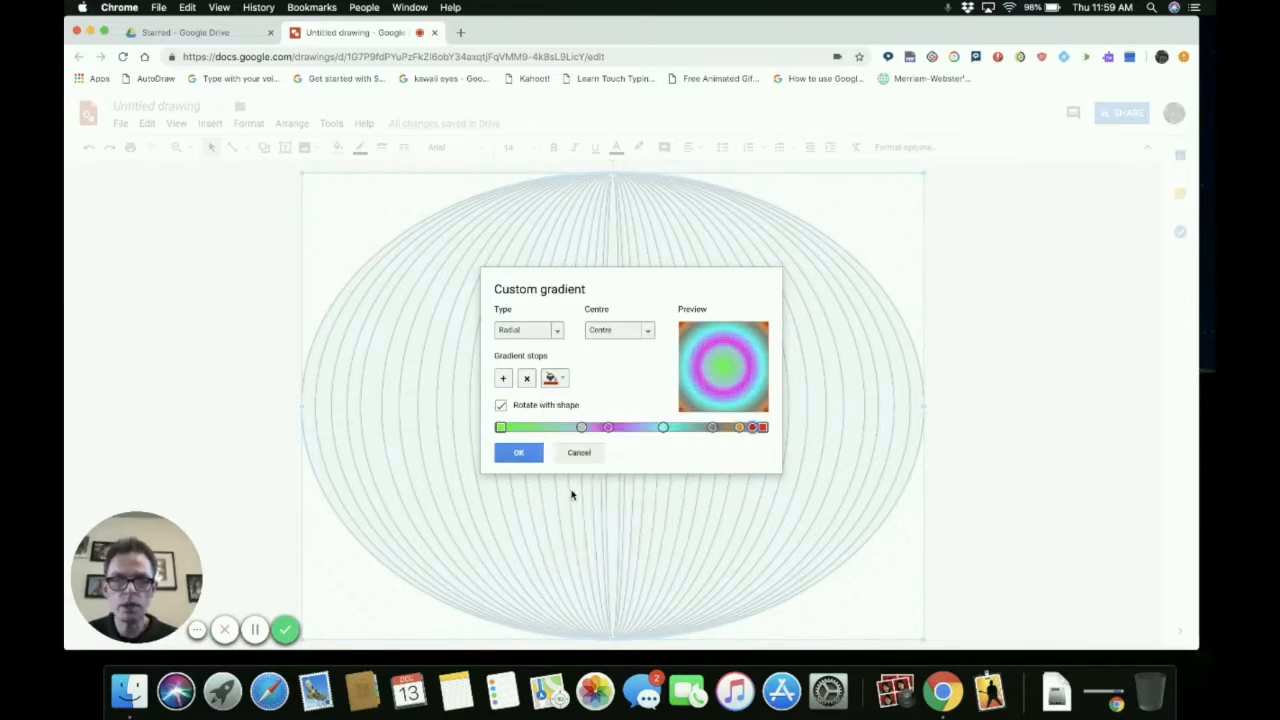
{"action": "left_click_drag", "start_coordinate": [751, 427], "coordinate": [619, 424]}
Step: Try the radial gradient's centre at Top left, Top right and Bottom left, and settle on Bottom right
{"action": "left_click", "coordinate": [645, 331]}
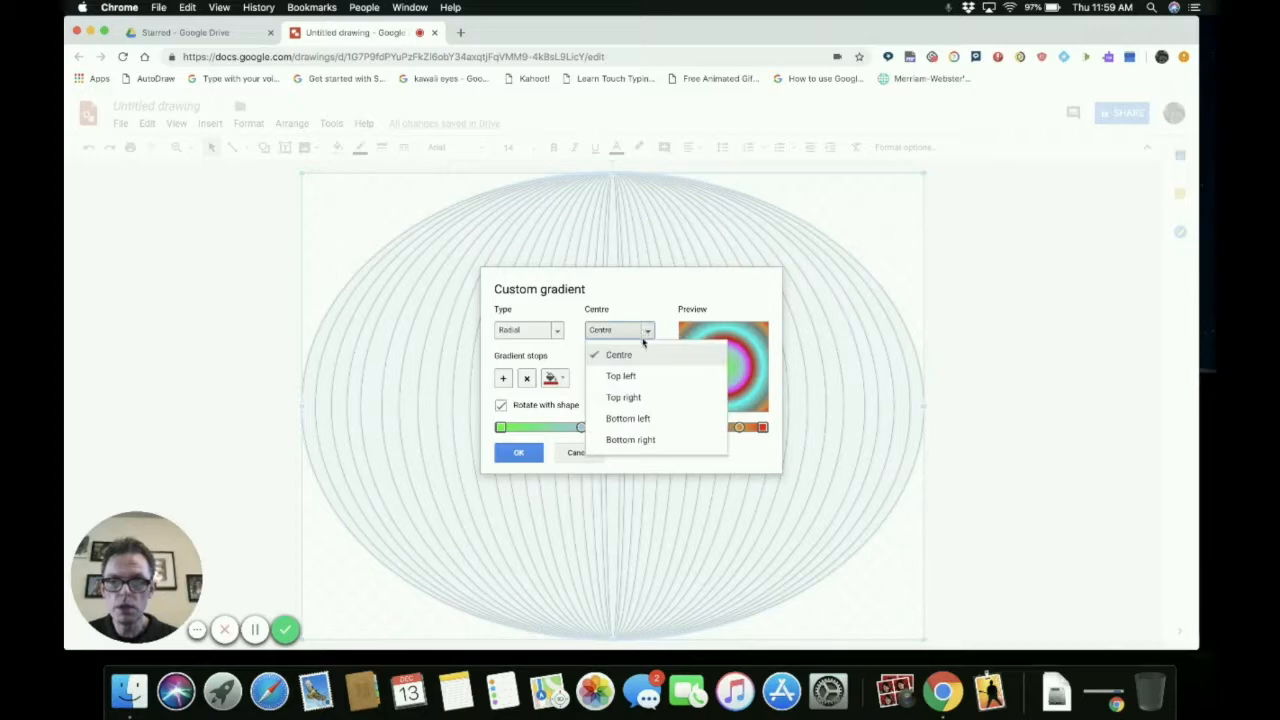
{"action": "left_click", "coordinate": [640, 376]}
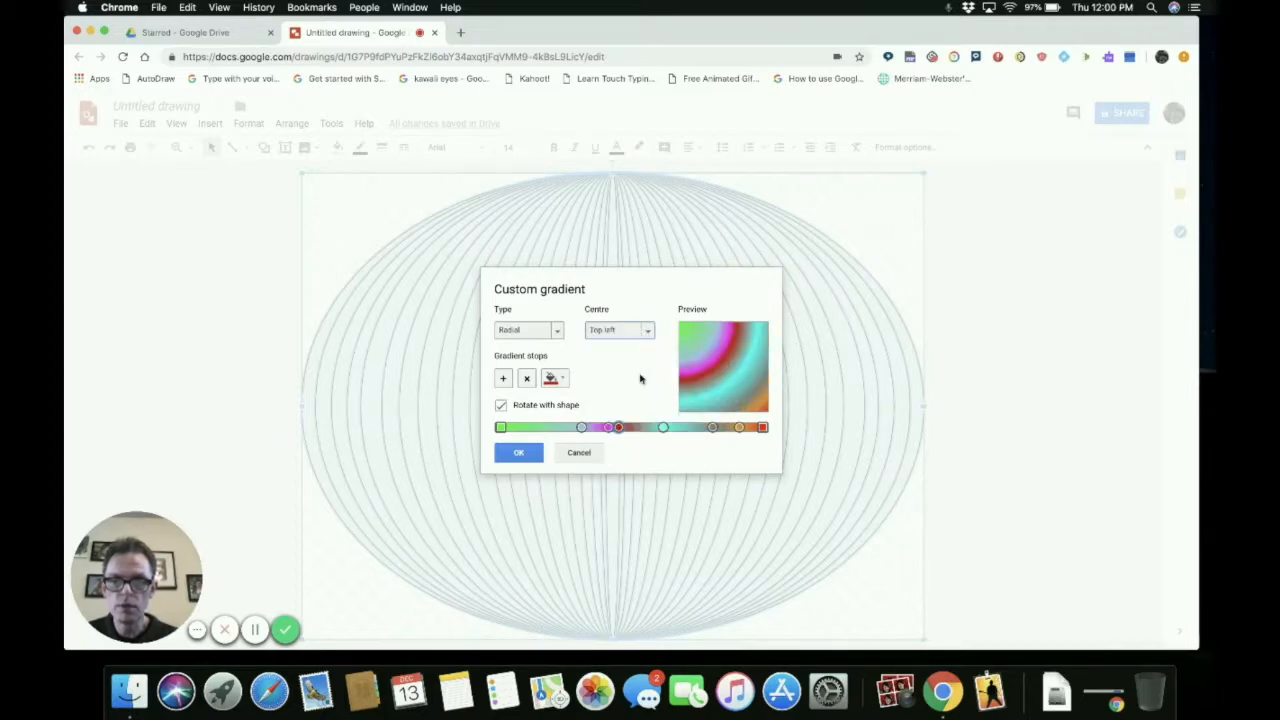
{"action": "left_click", "coordinate": [646, 330]}
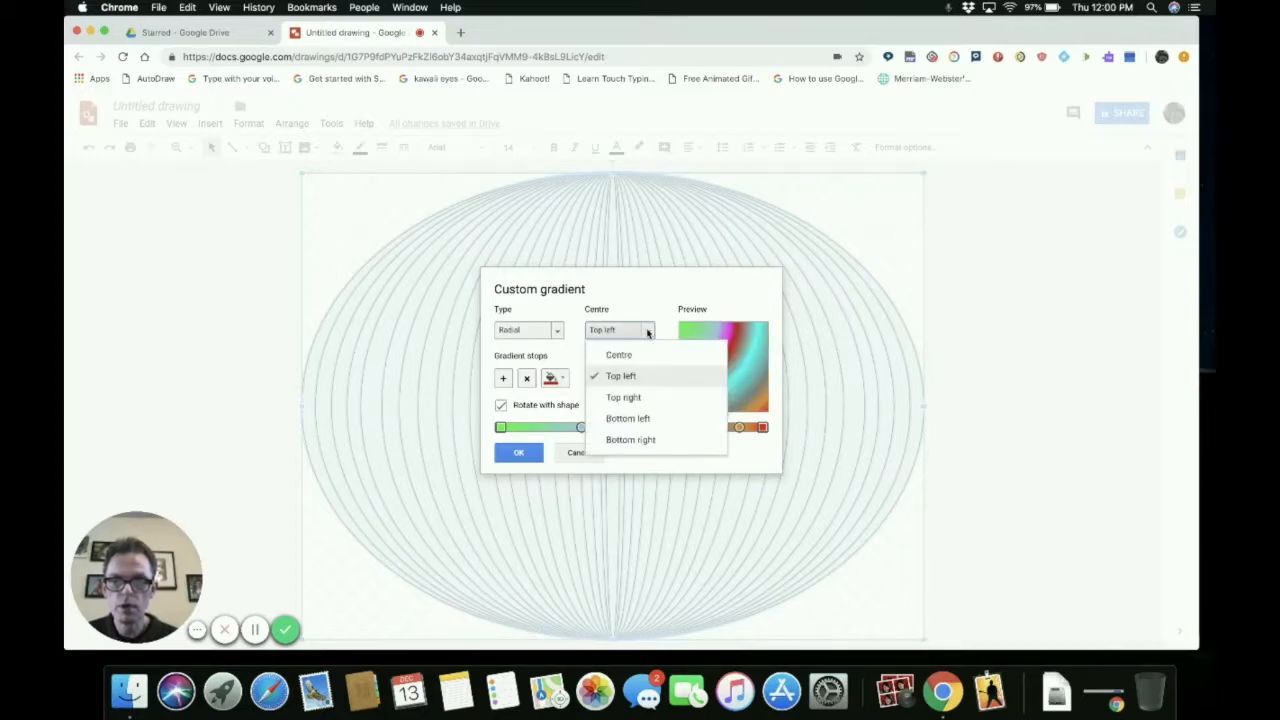
{"action": "left_click", "coordinate": [623, 397]}
{"action": "left_click", "coordinate": [643, 331]}
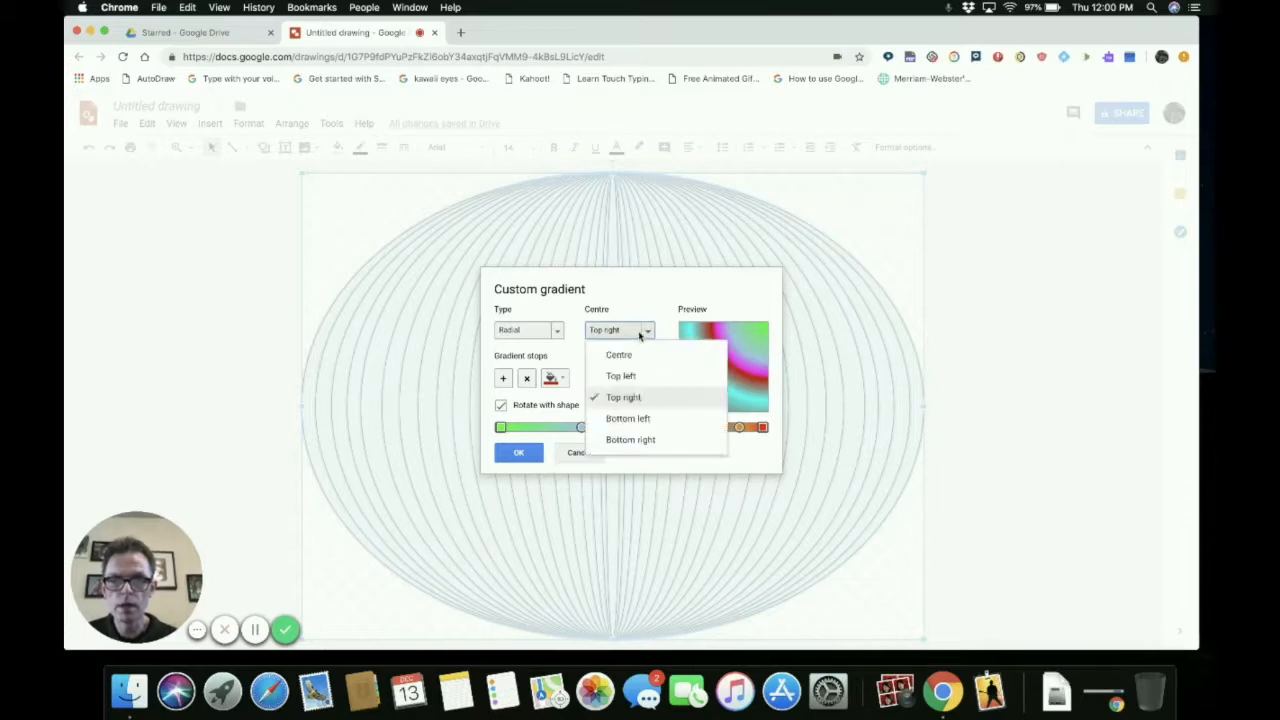
{"action": "left_click", "coordinate": [645, 422]}
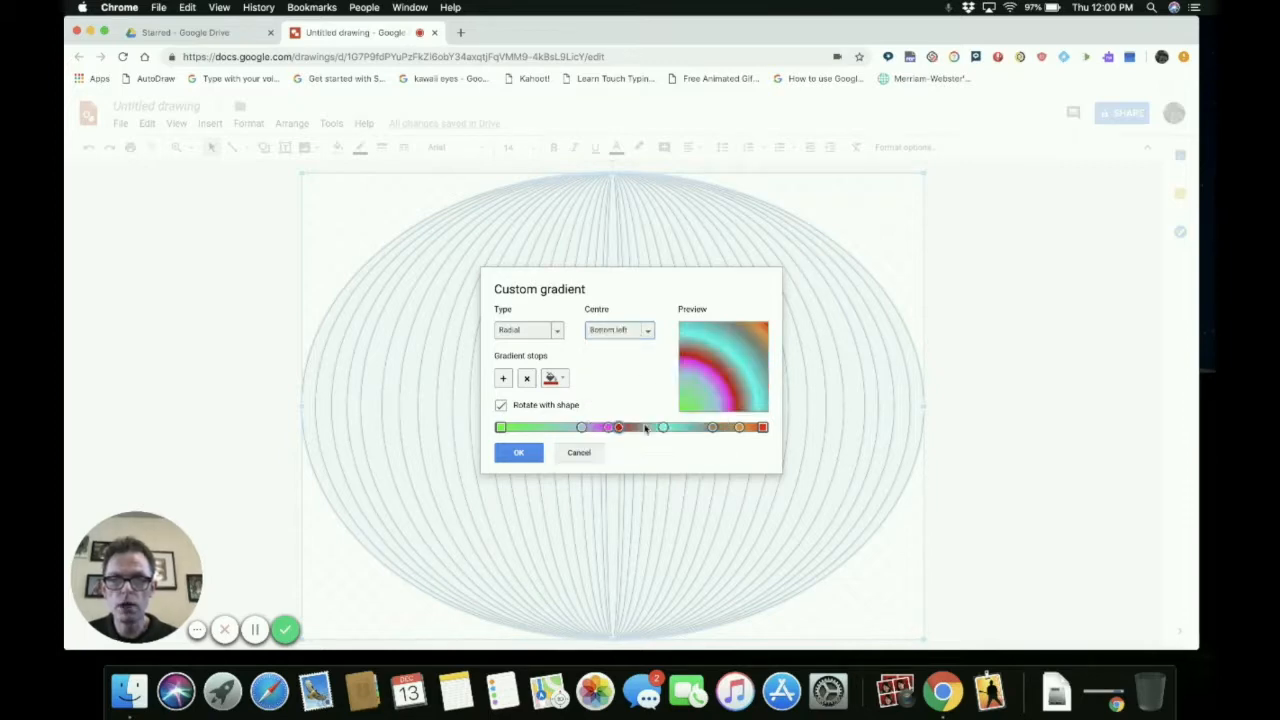
{"action": "left_click", "coordinate": [644, 332]}
{"action": "left_click", "coordinate": [641, 441]}
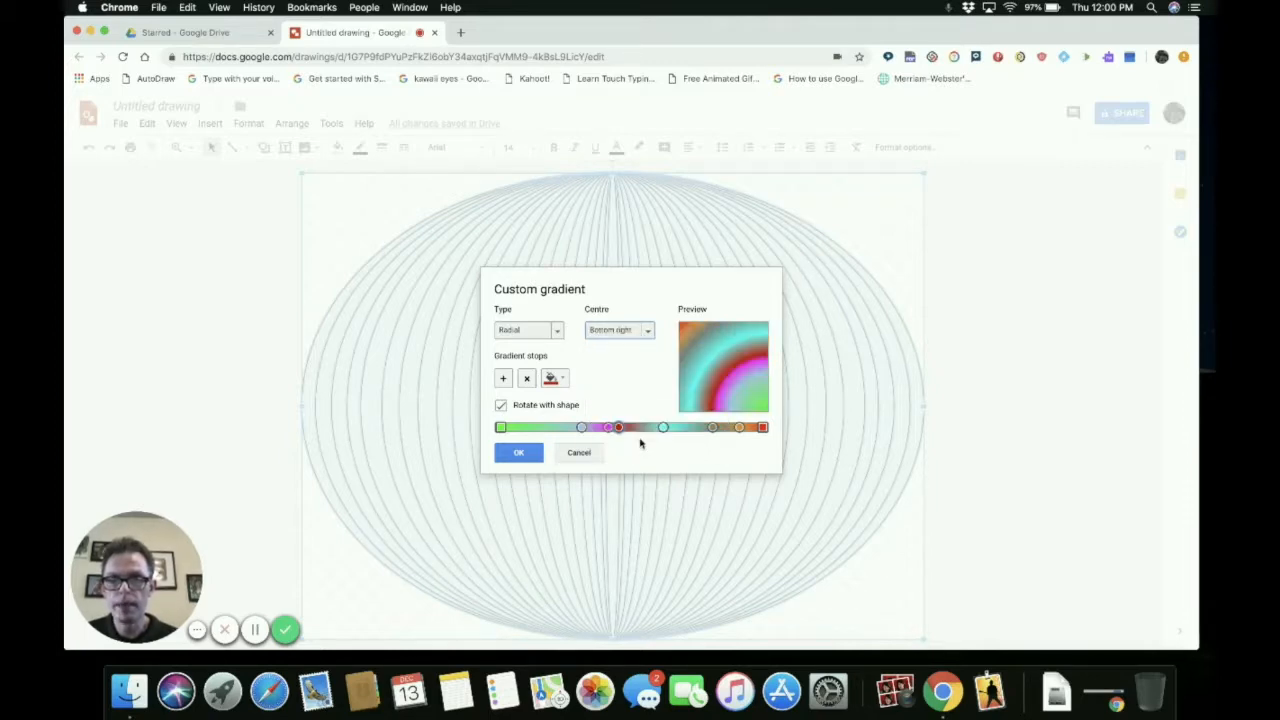
Step: Switch the custom gradient's type to Linear and set its angle to 135°
{"action": "left_click", "coordinate": [557, 331]}
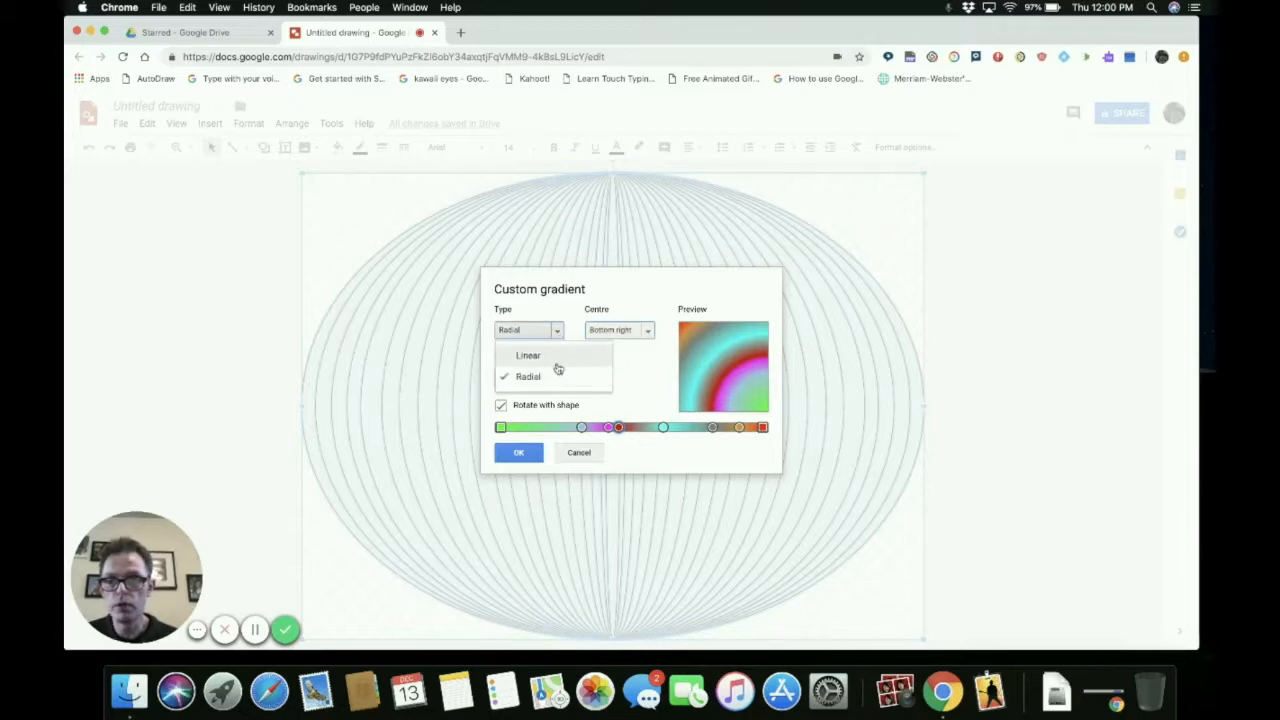
{"action": "left_click", "coordinate": [558, 362]}
{"action": "left_click", "coordinate": [641, 330]}
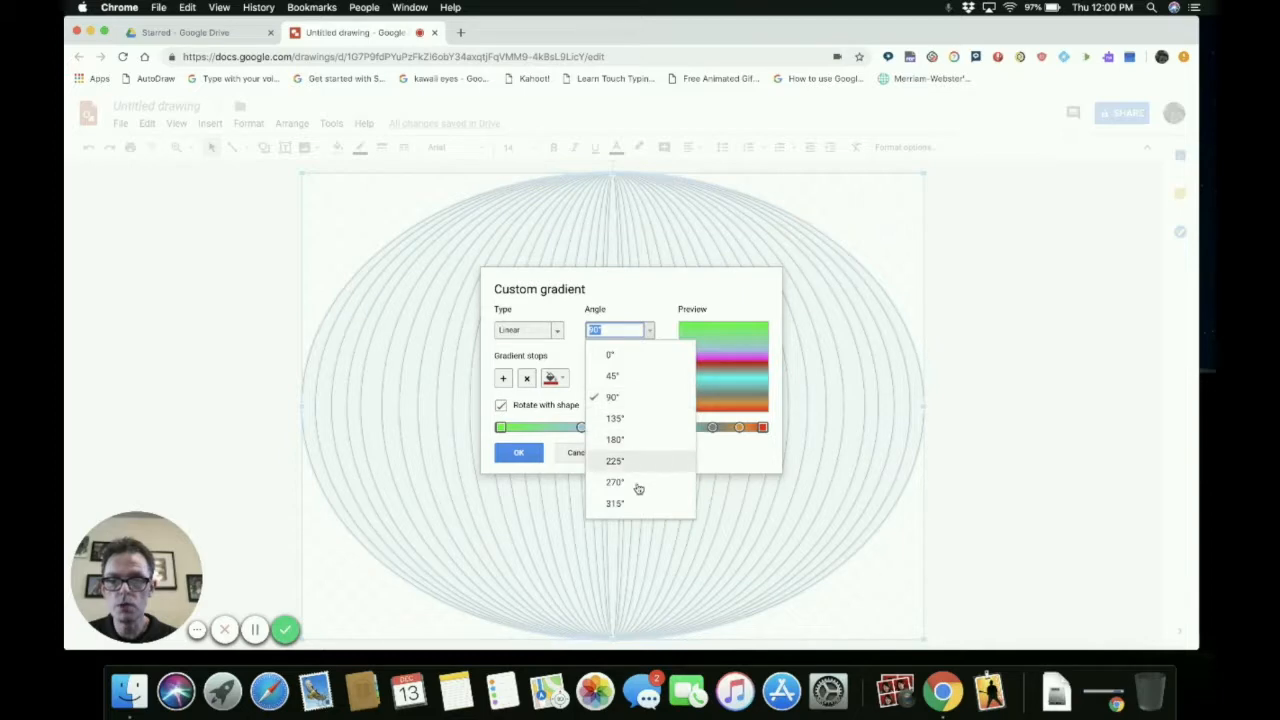
{"action": "left_click", "coordinate": [654, 396]}
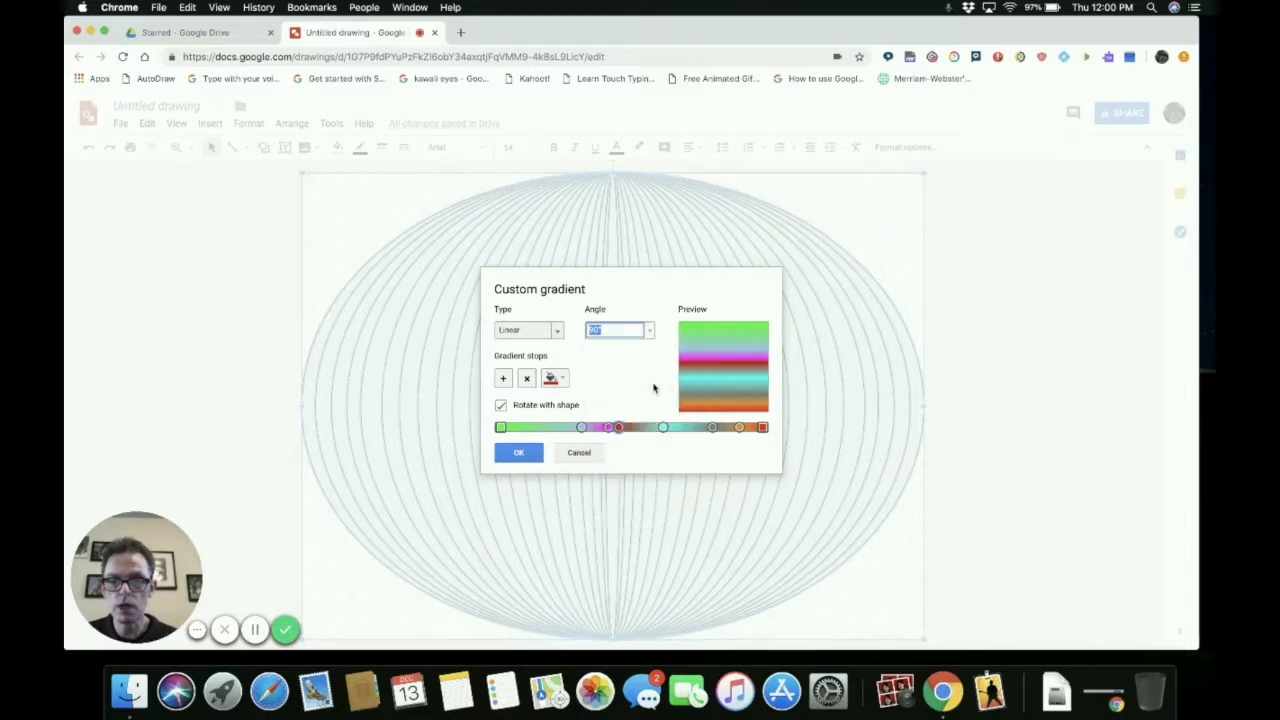
{"action": "left_click", "coordinate": [649, 330]}
{"action": "left_click", "coordinate": [641, 420]}
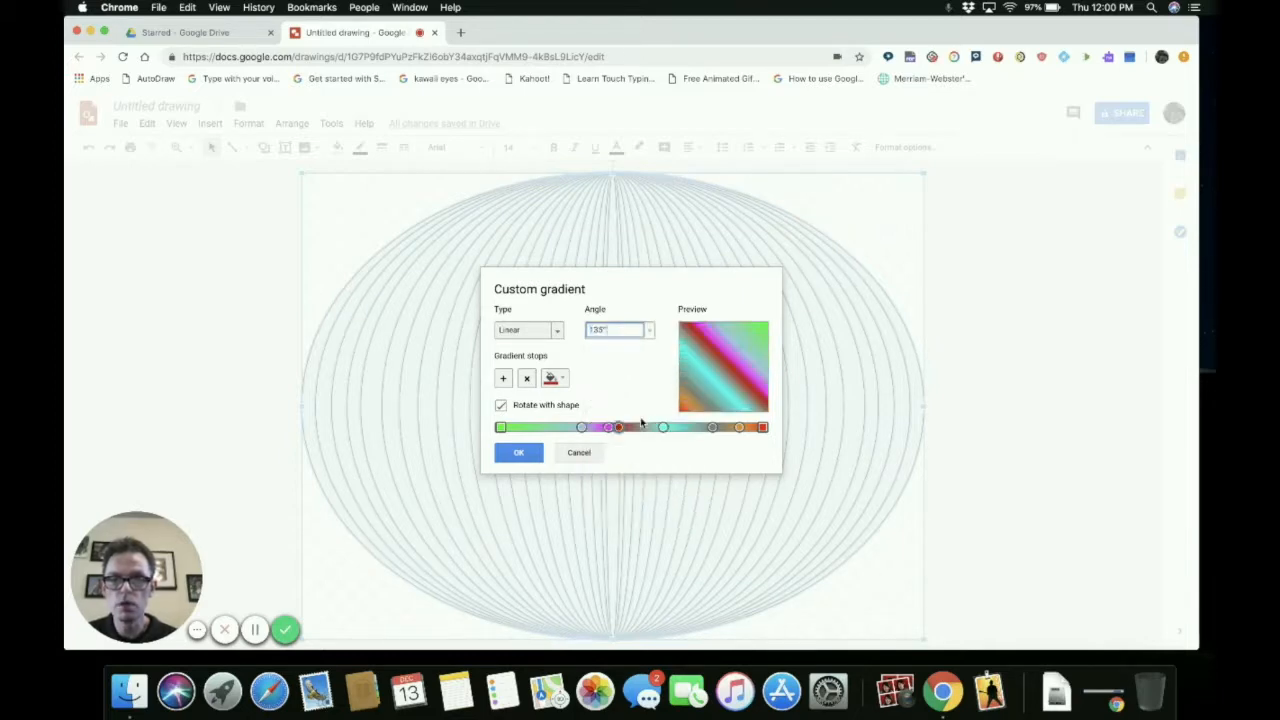
Step: Set the linear gradient's angle to 13° and apply the custom gradient to all the ovals
{"action": "double_click", "coordinate": [621, 329]}
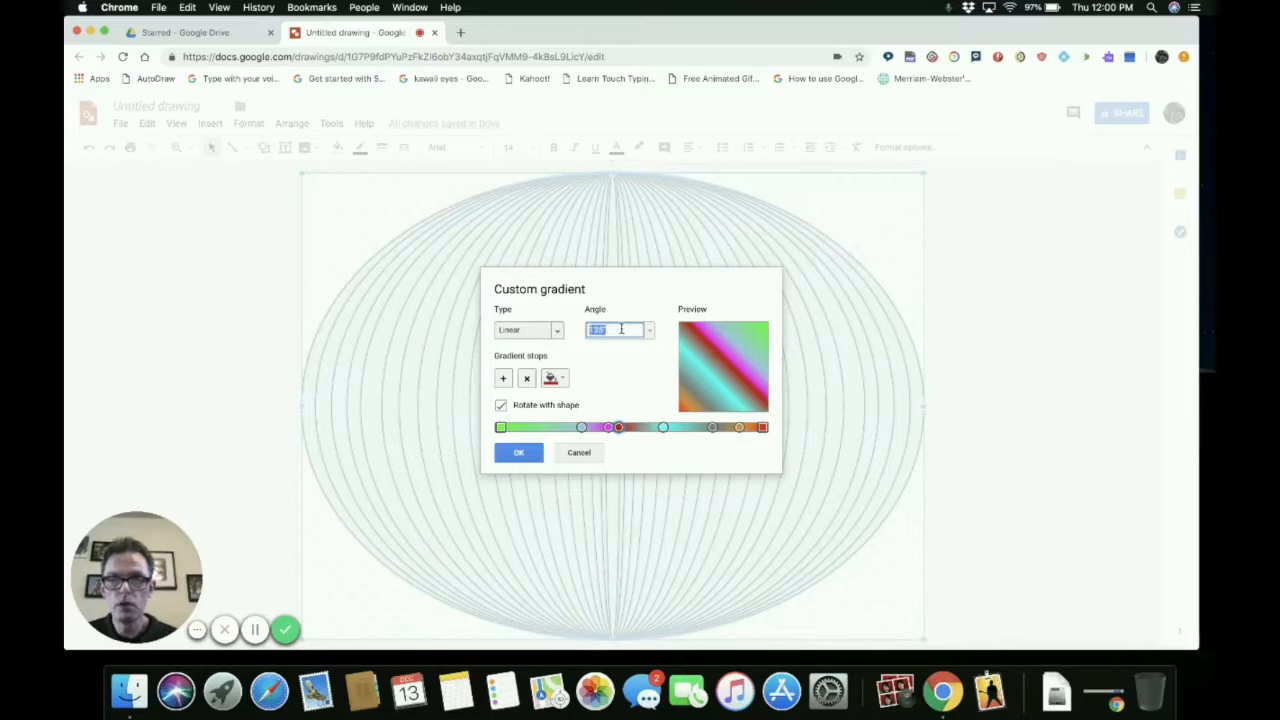
{"action": "type", "text": "13"}
{"action": "key", "text": "Return"}
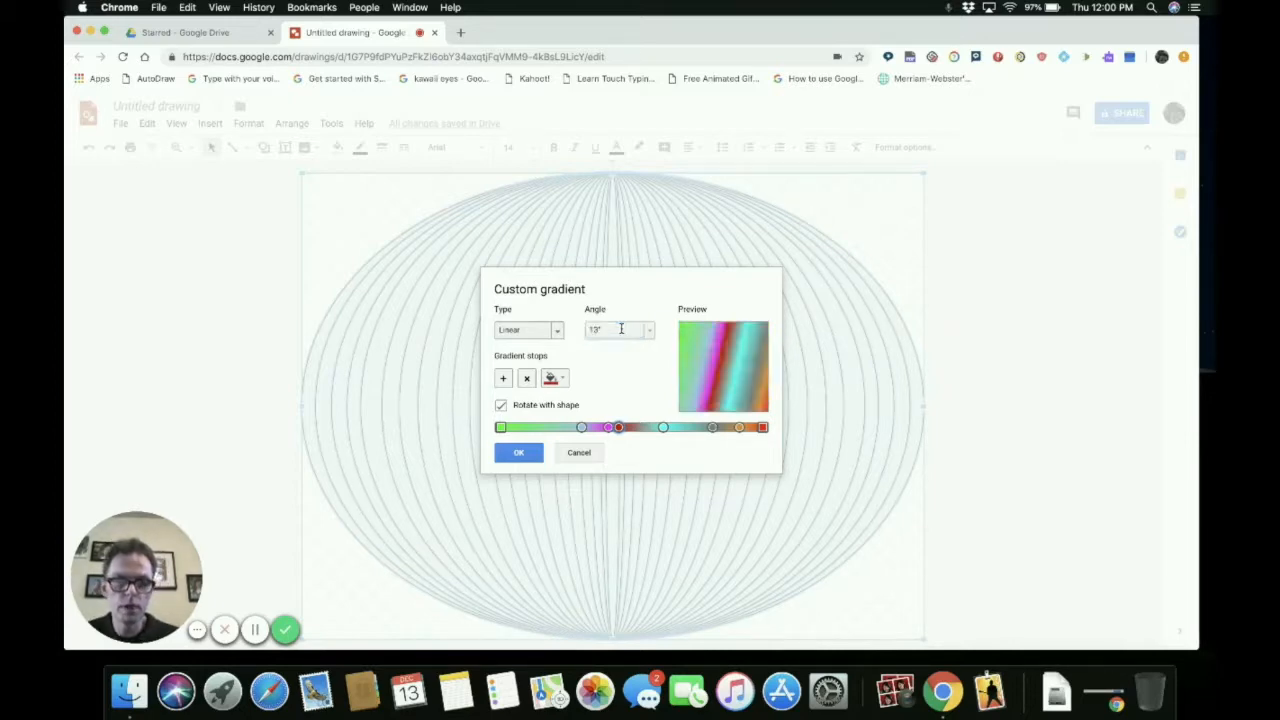
{"action": "left_click", "coordinate": [520, 453]}
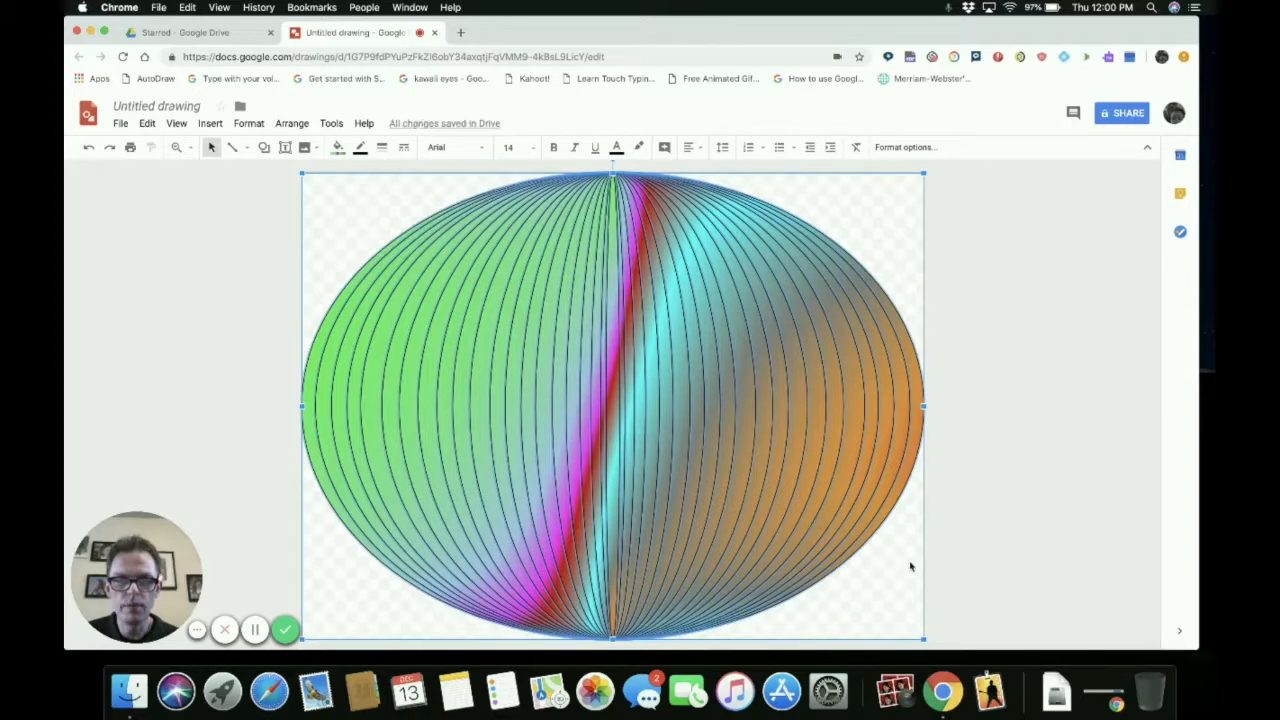
{"action": "left_click", "coordinate": [1013, 467]}
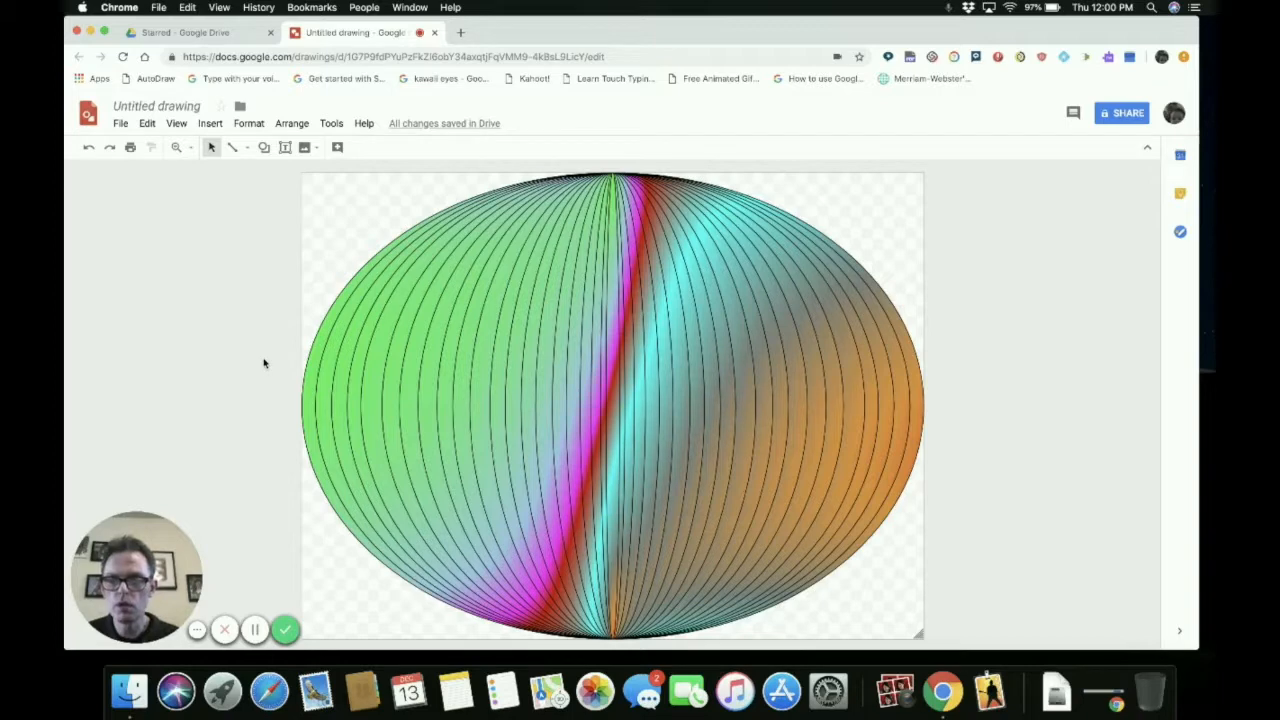
Step: Select all the ovals and make their outlines transparent
{"action": "key", "text": "super+a"}
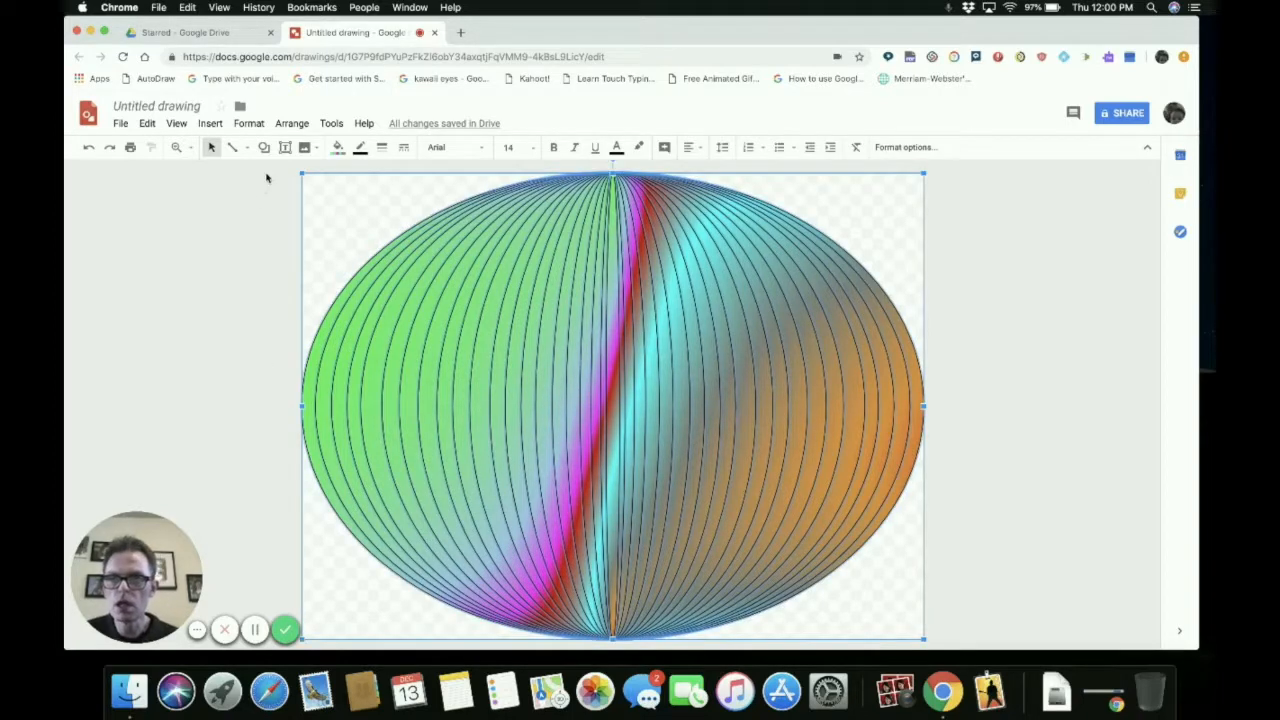
{"action": "left_click", "coordinate": [362, 148]}
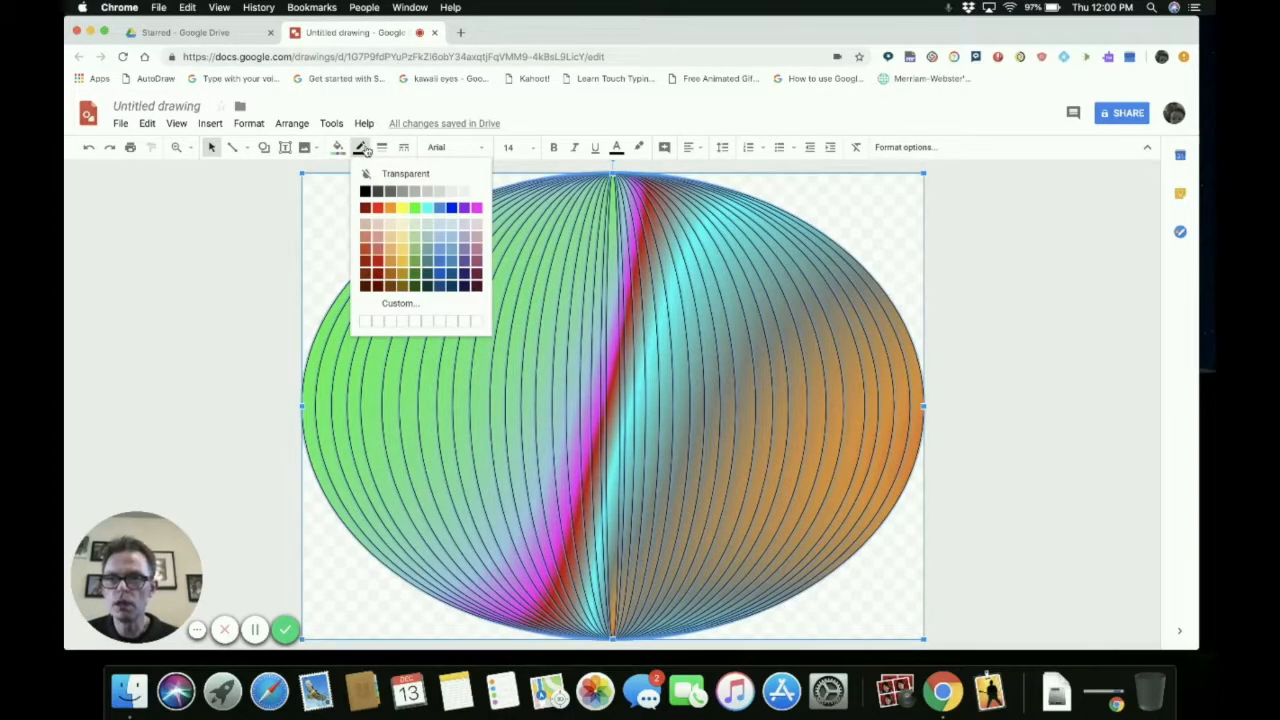
{"action": "left_click", "coordinate": [395, 177]}
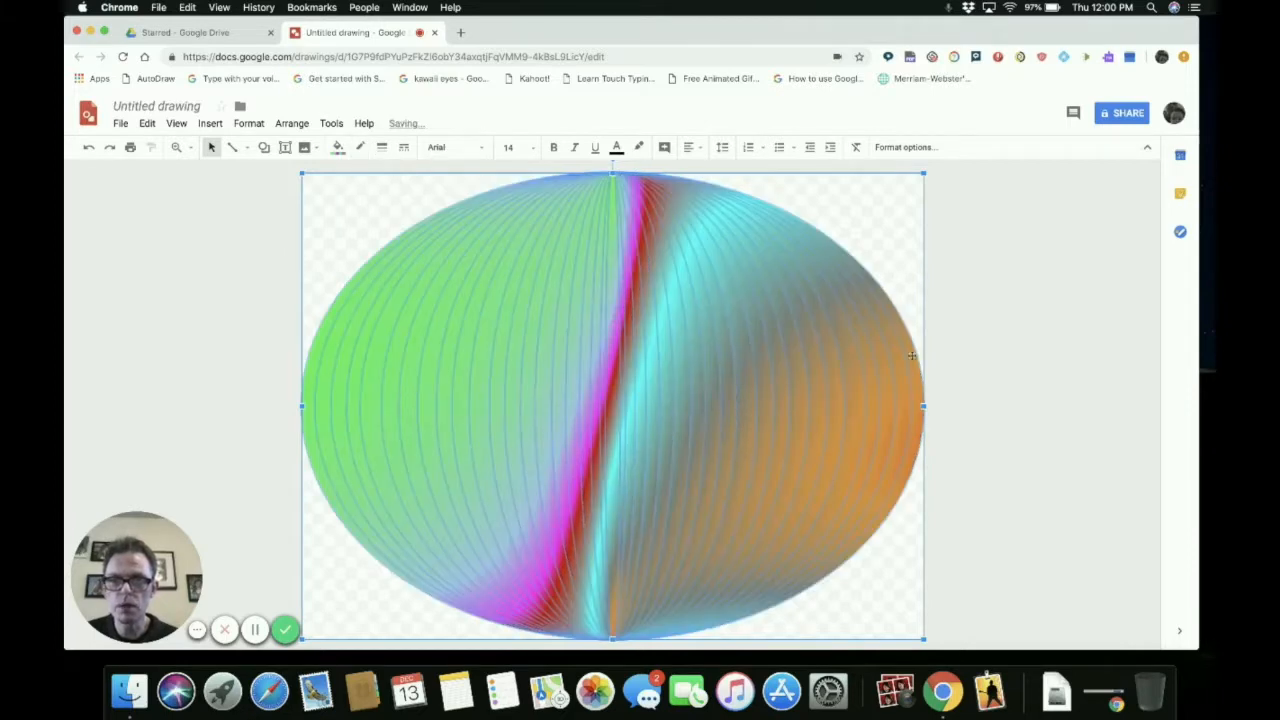
{"action": "left_click", "coordinate": [1000, 410]}
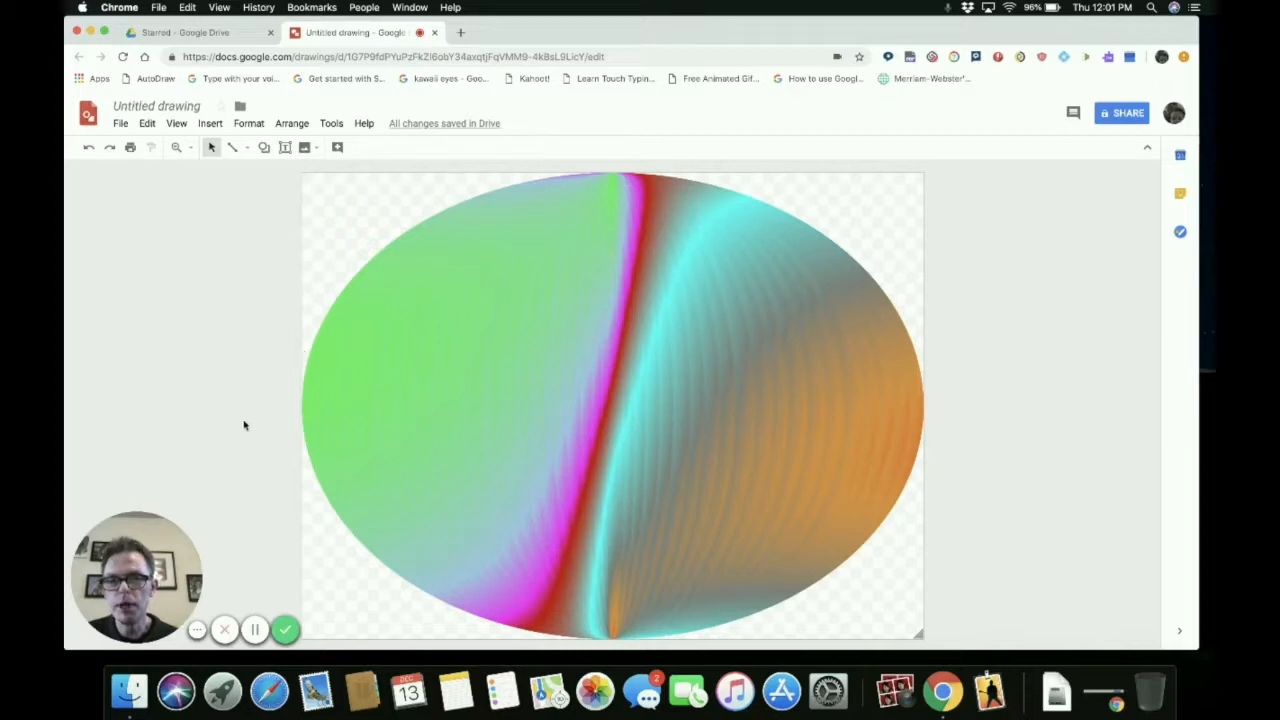
Step: Change the custom gradient fill of all the ovals to Radial with a Bottom right centre
{"action": "key", "text": "cmd+a"}
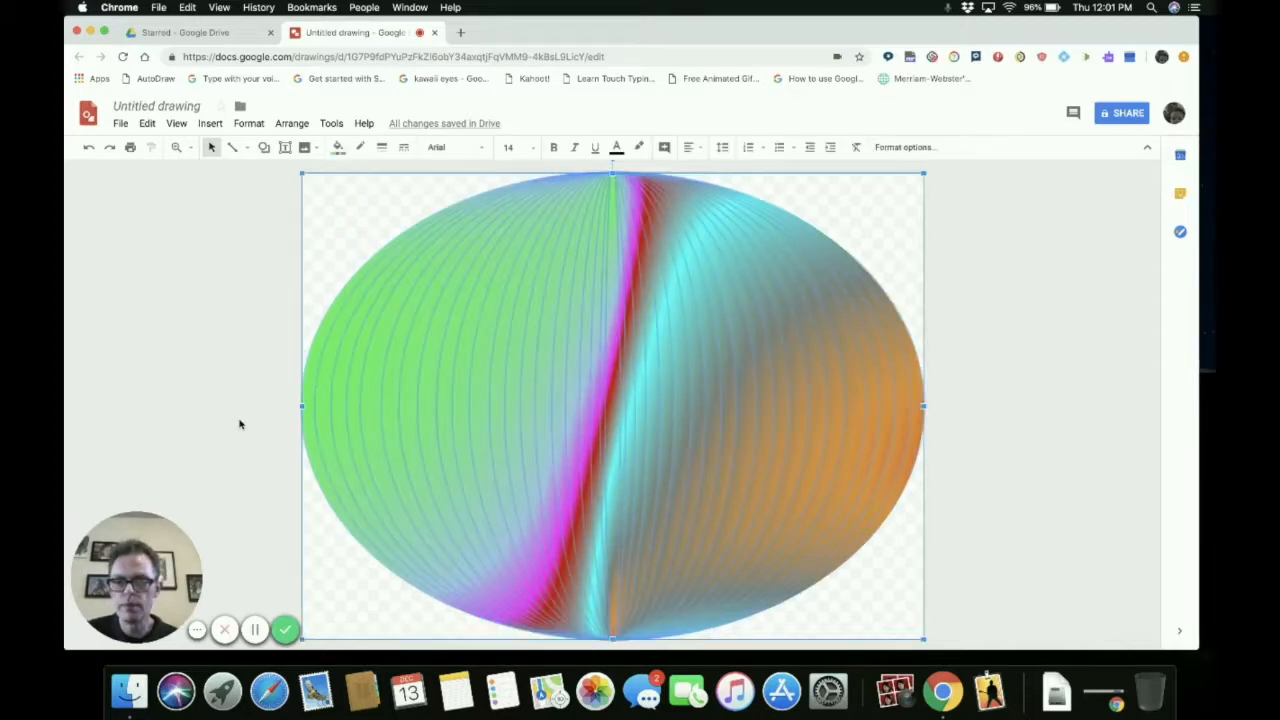
{"action": "left_click", "coordinate": [338, 148]}
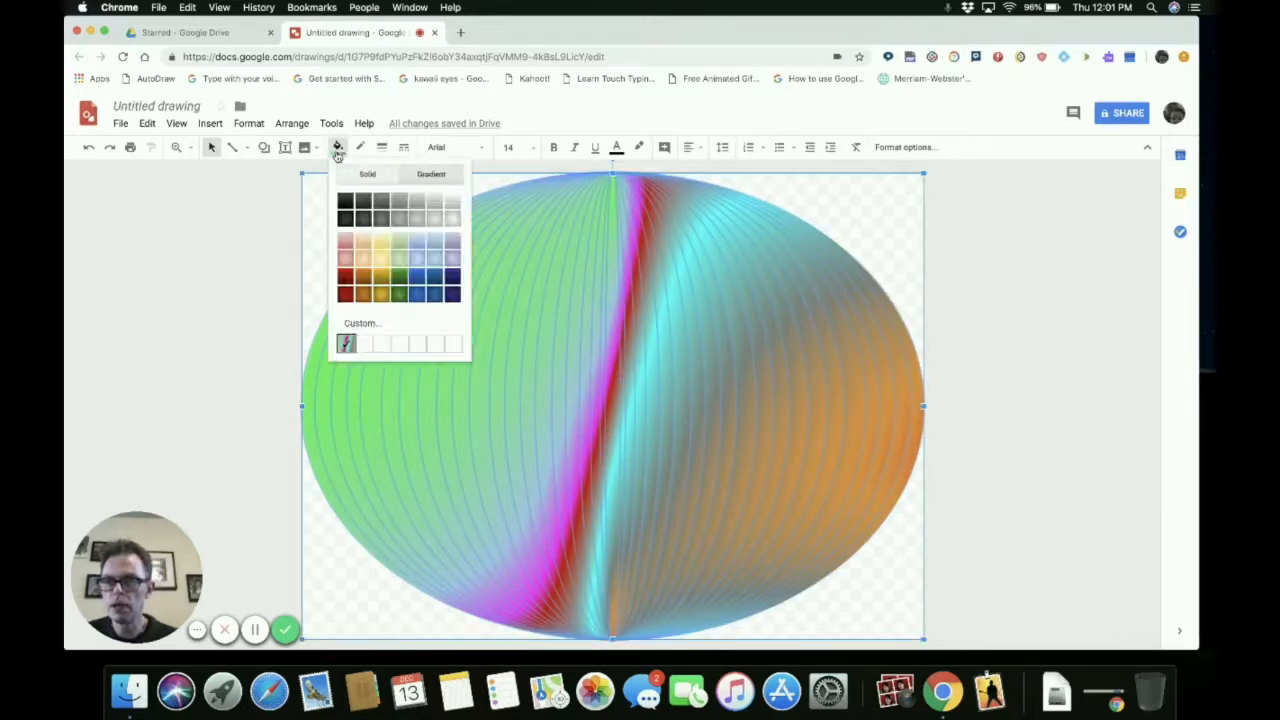
{"action": "left_click", "coordinate": [377, 323]}
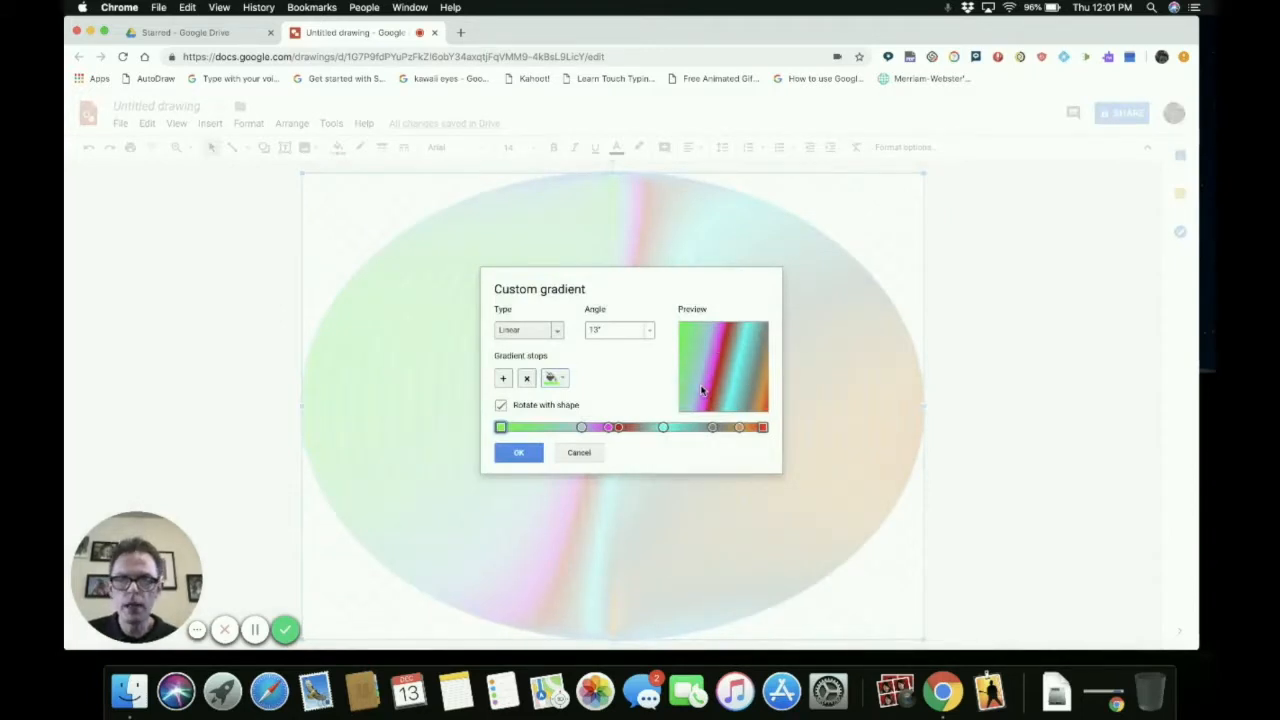
{"action": "left_click", "coordinate": [556, 334]}
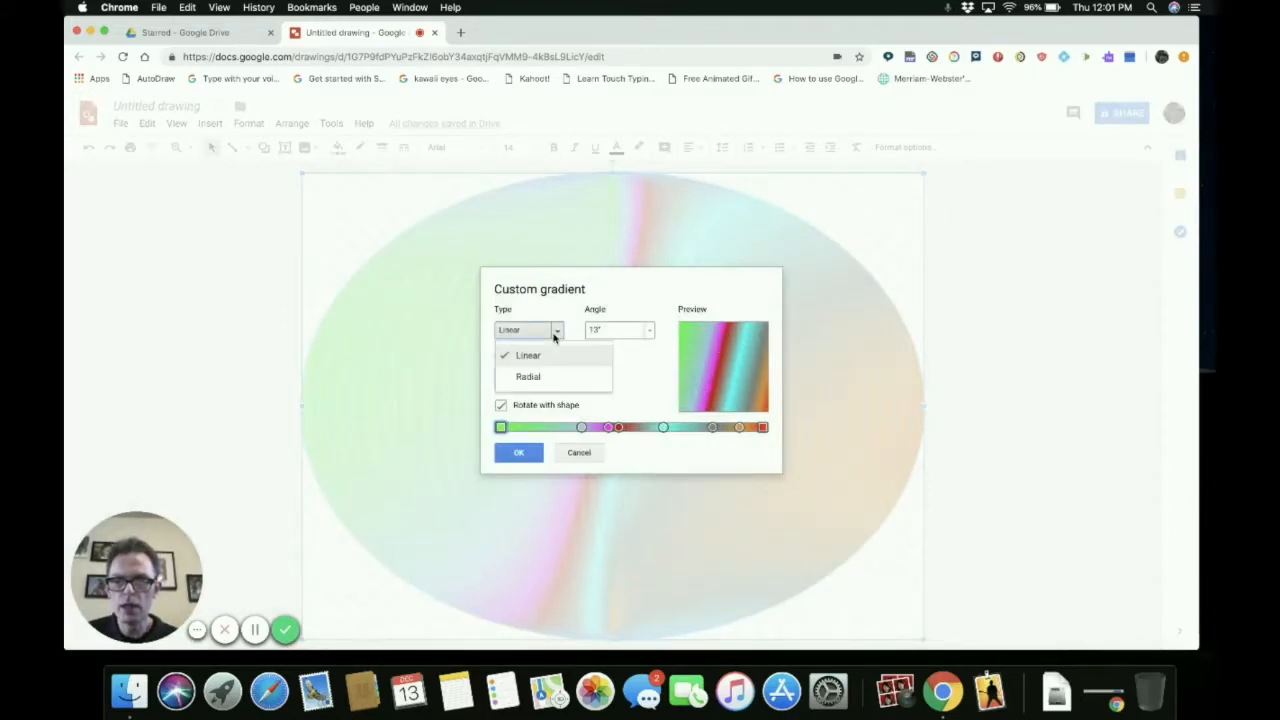
{"action": "left_click", "coordinate": [550, 375]}
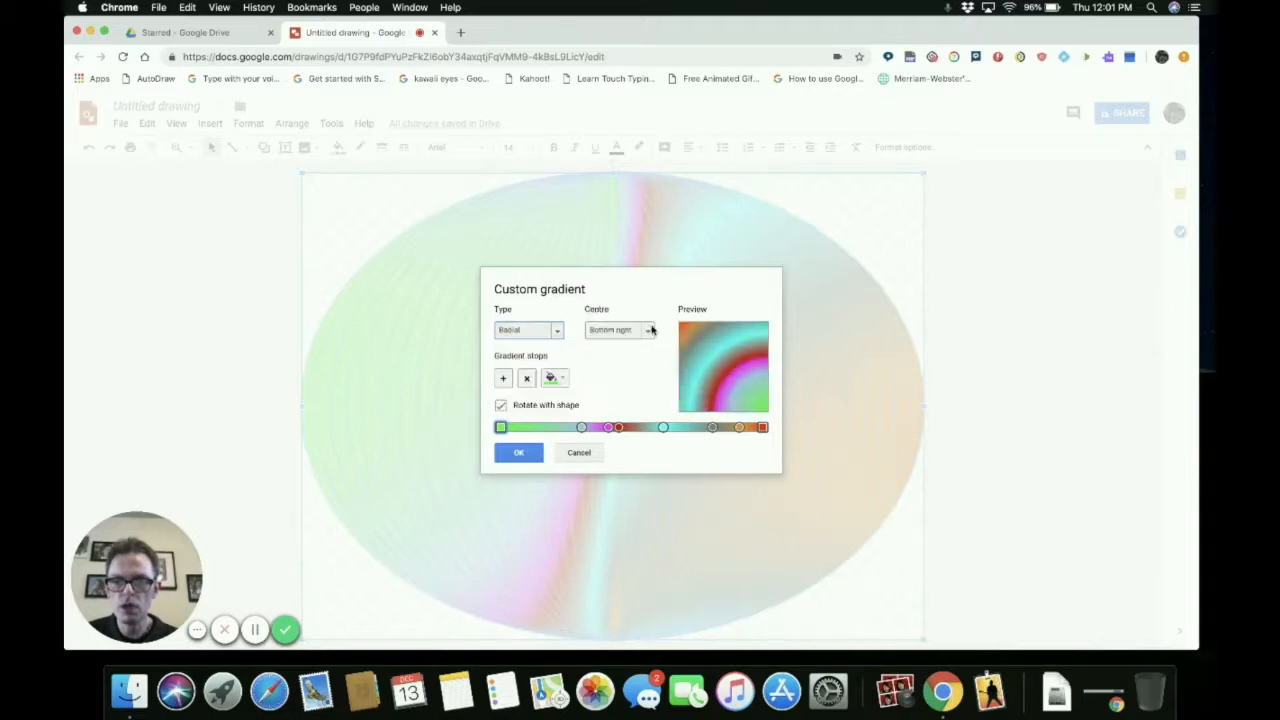
{"action": "left_click", "coordinate": [518, 455]}
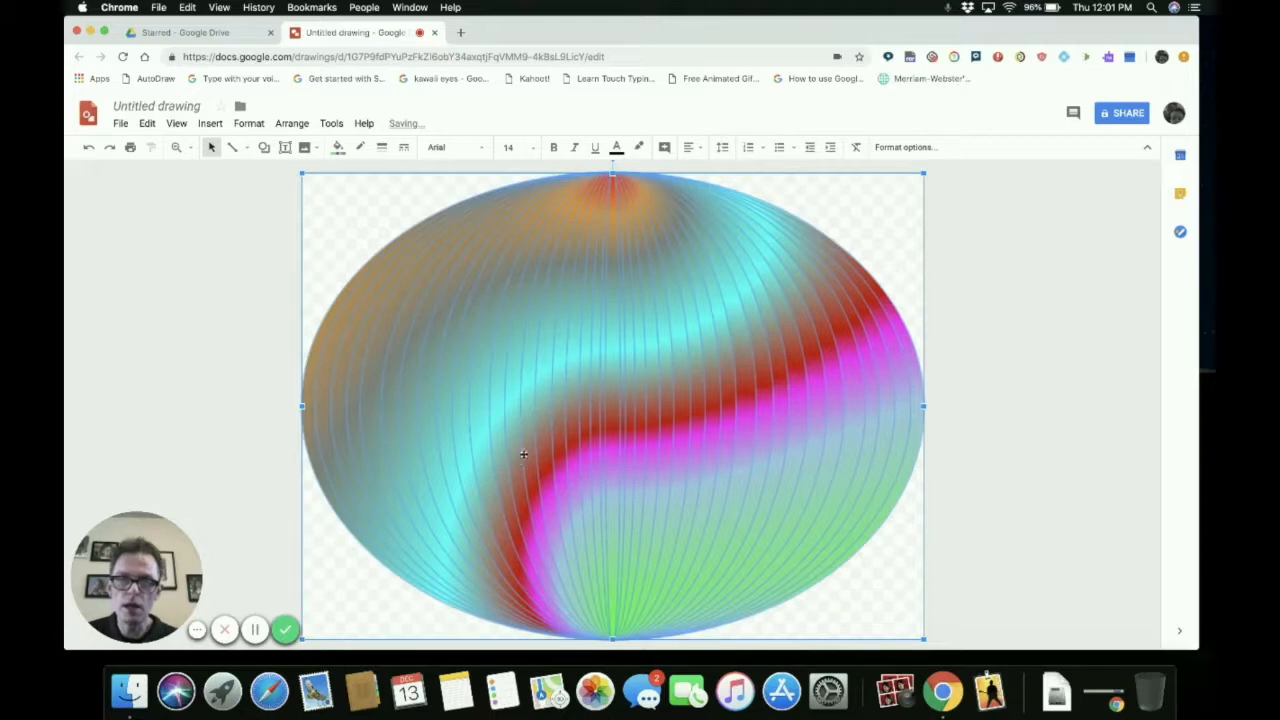
{"action": "left_click", "coordinate": [1119, 432]}
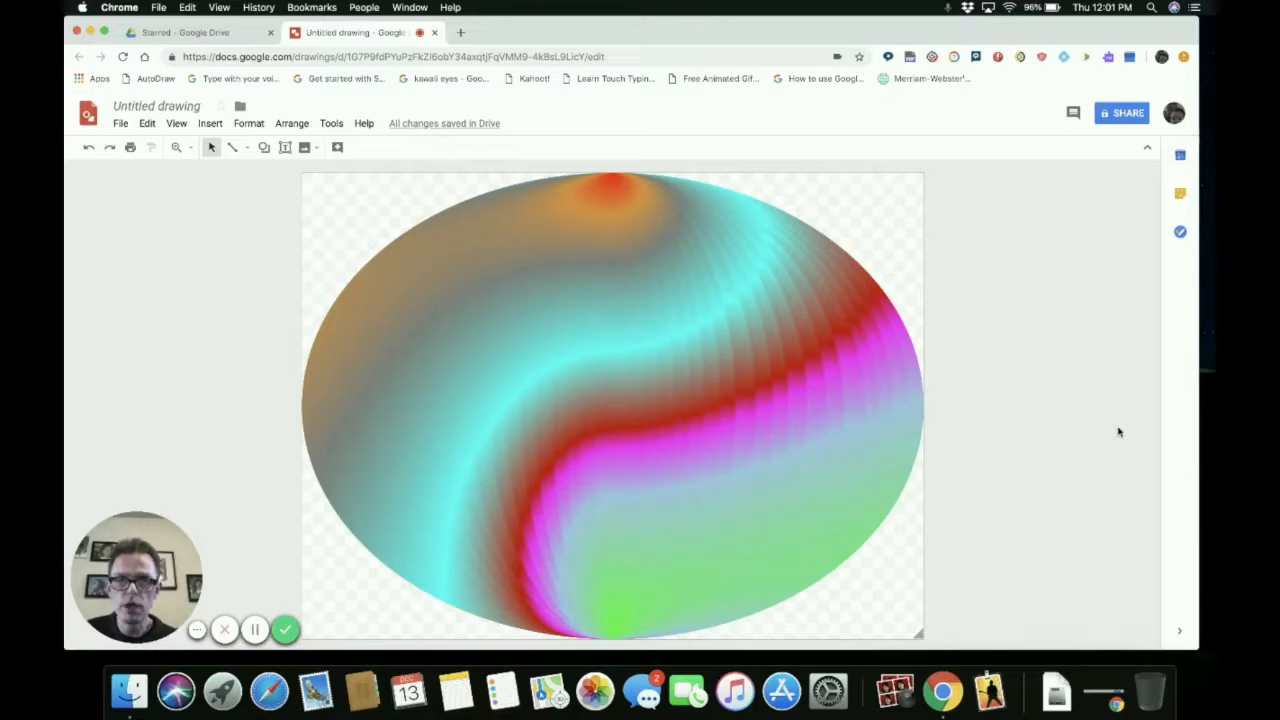
Step: Fill the canvas background with the saved custom radial gradient used on the ovals
{"action": "right_click", "coordinate": [878, 208]}
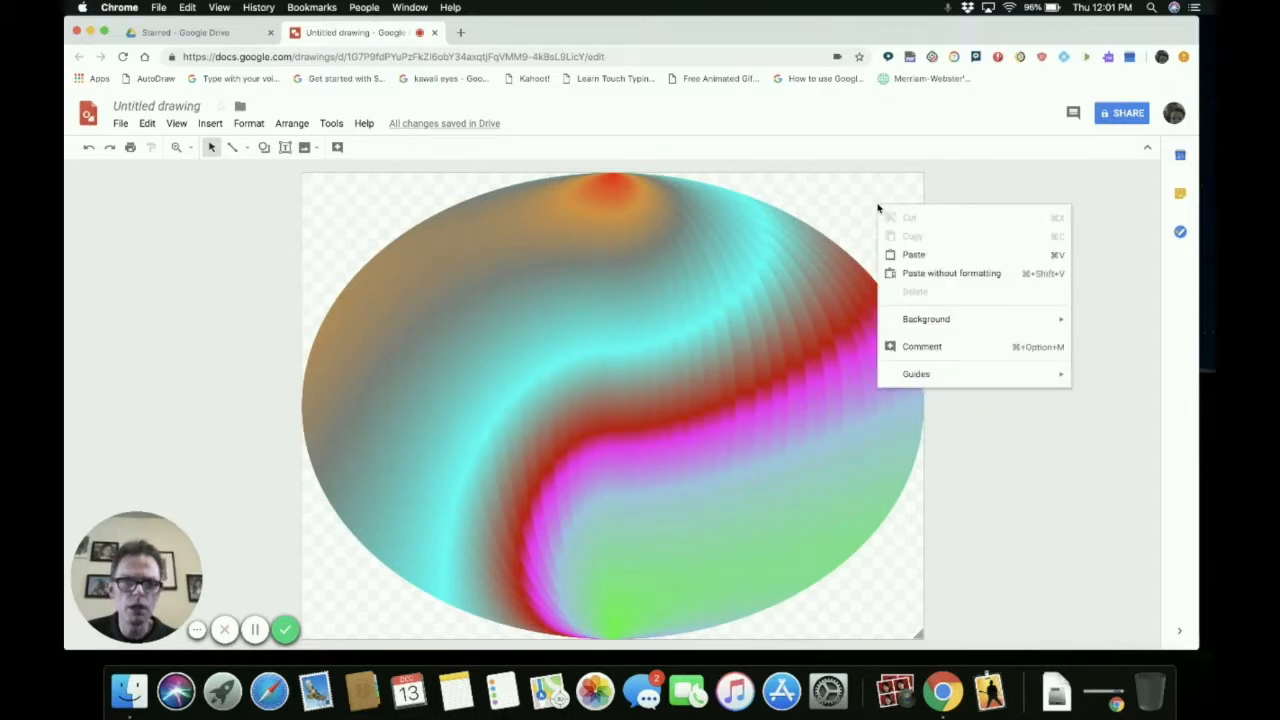
{"action": "mouse_move", "coordinate": [922, 320]}
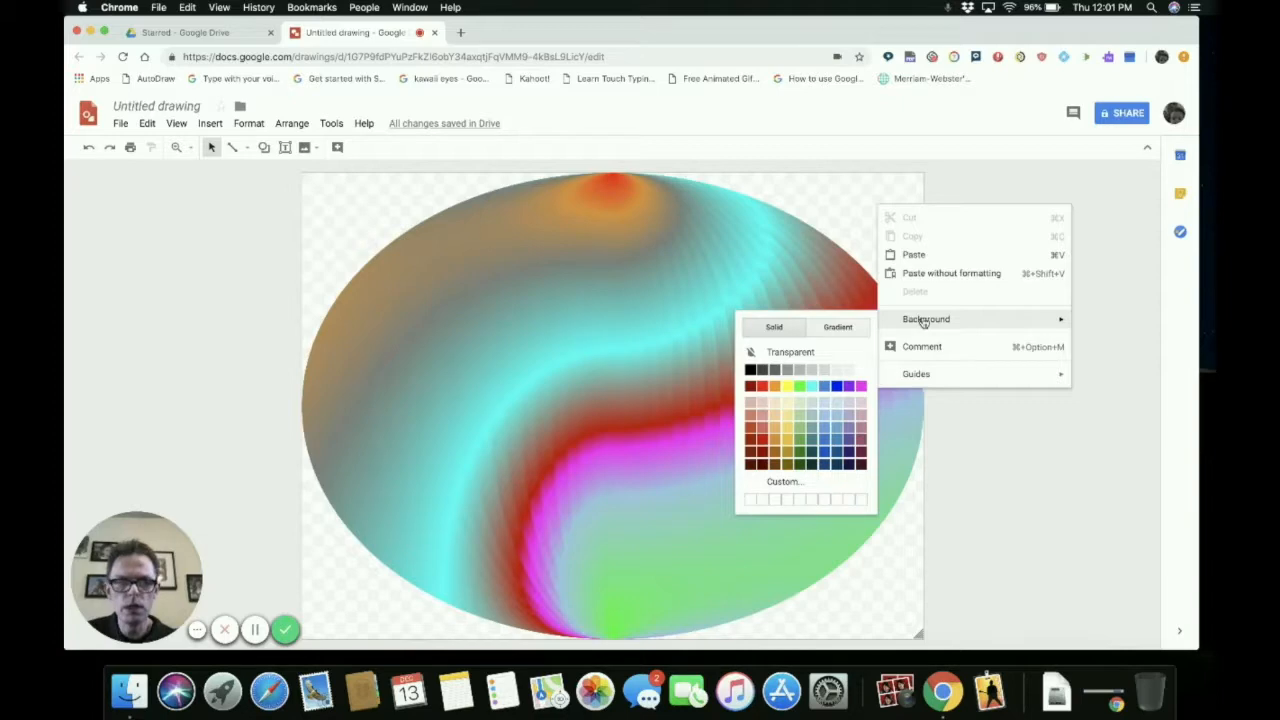
{"action": "left_click", "coordinate": [850, 330]}
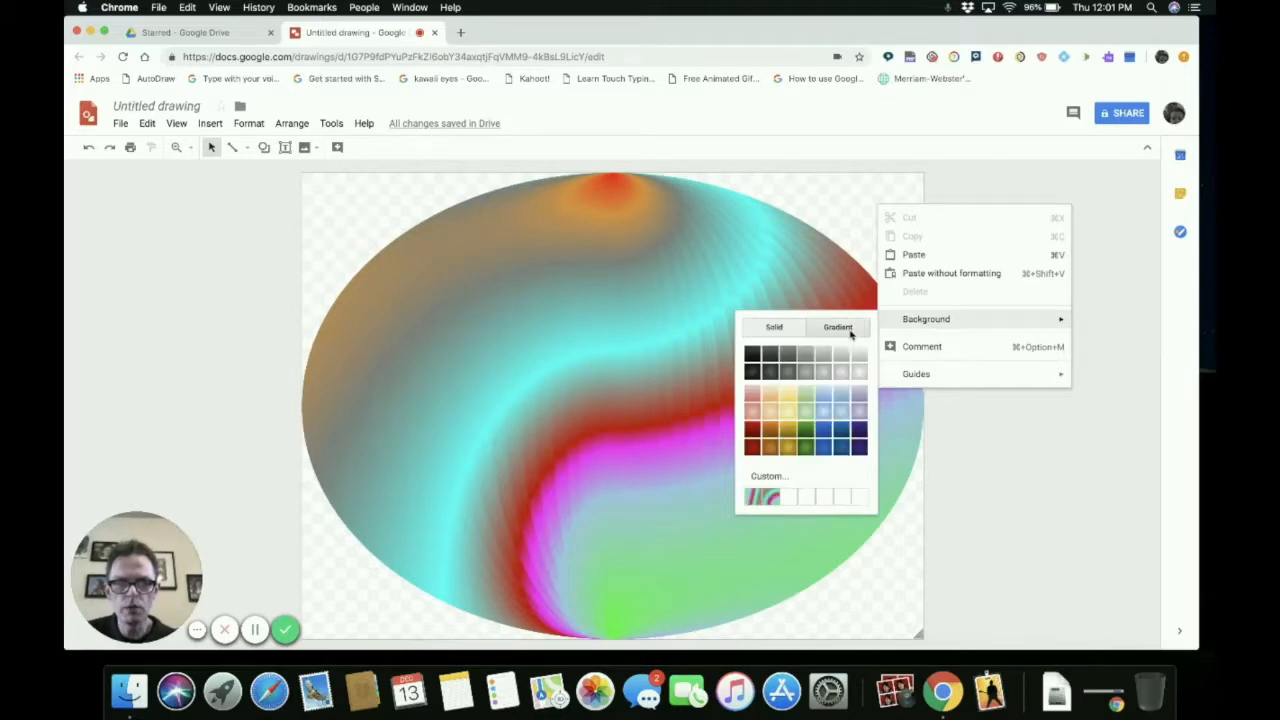
{"action": "left_click", "coordinate": [771, 499]}
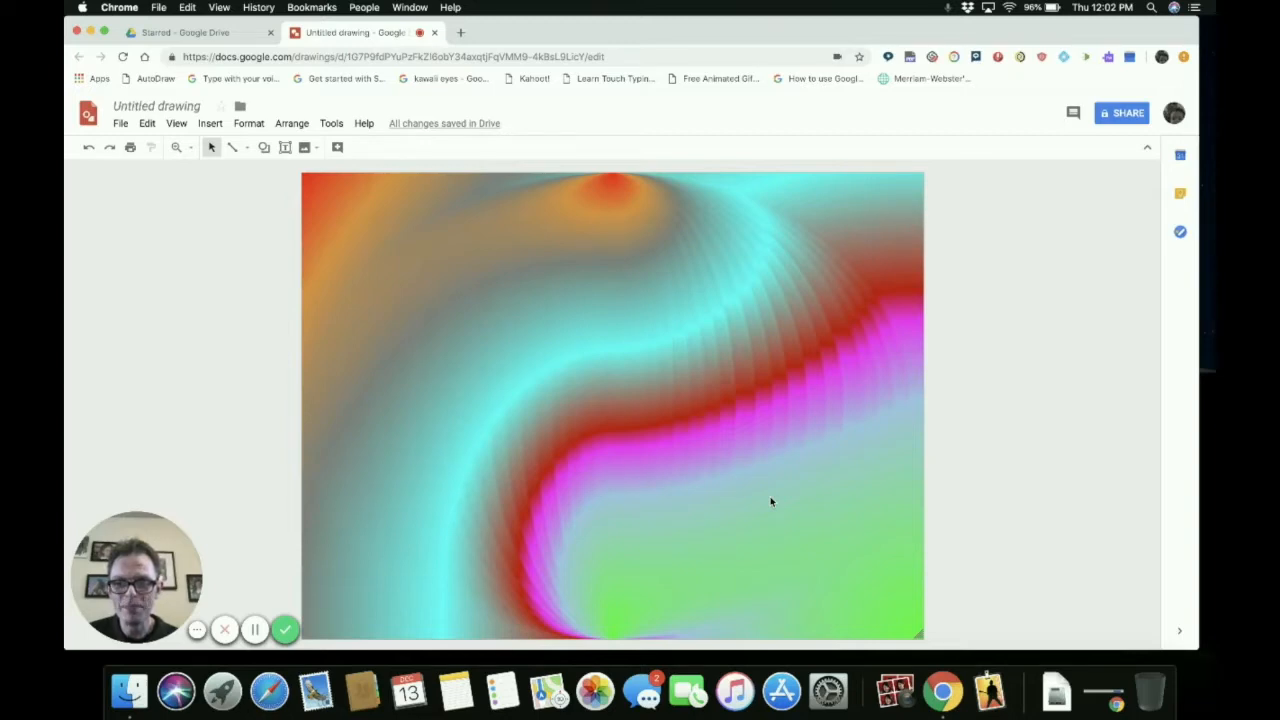
{"action": "left_click", "coordinate": [286, 630]}
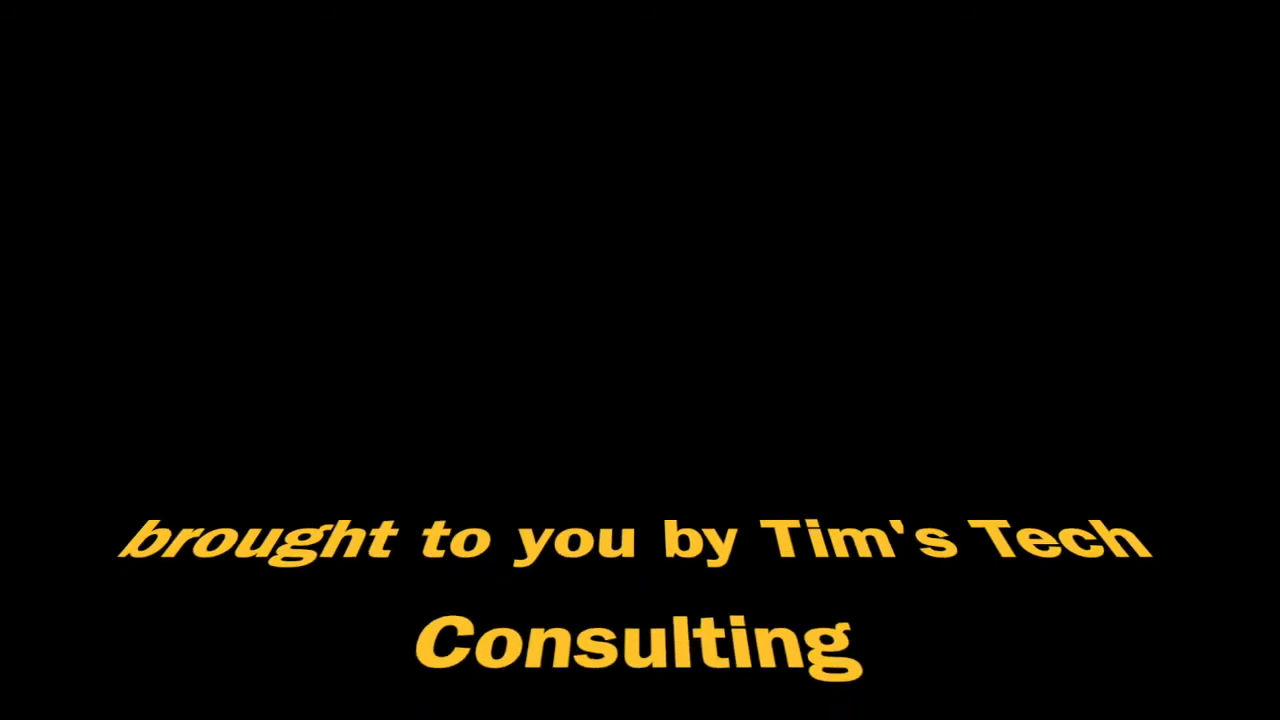